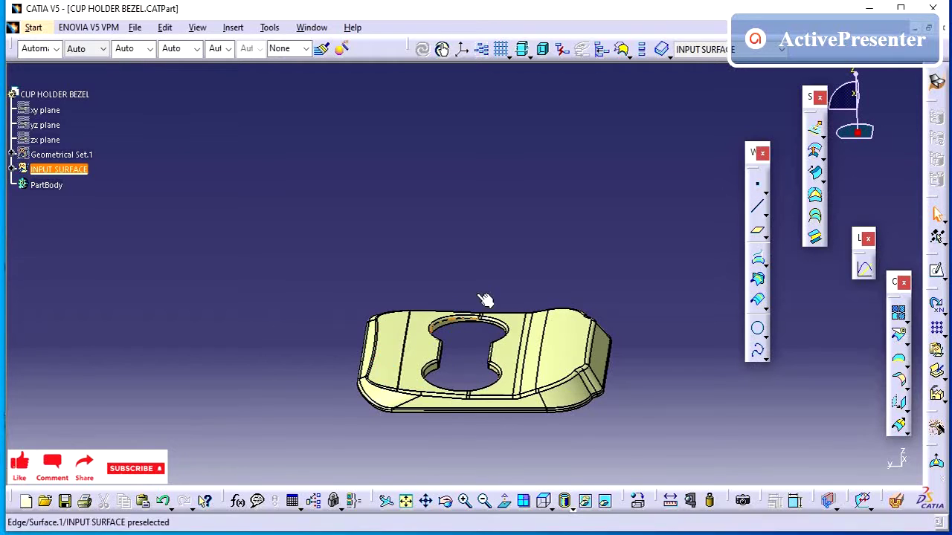
Insert a new geometrical set into the CUP HOLDER BEZEL part.
left_click(71, 94)
left_click(233, 27)
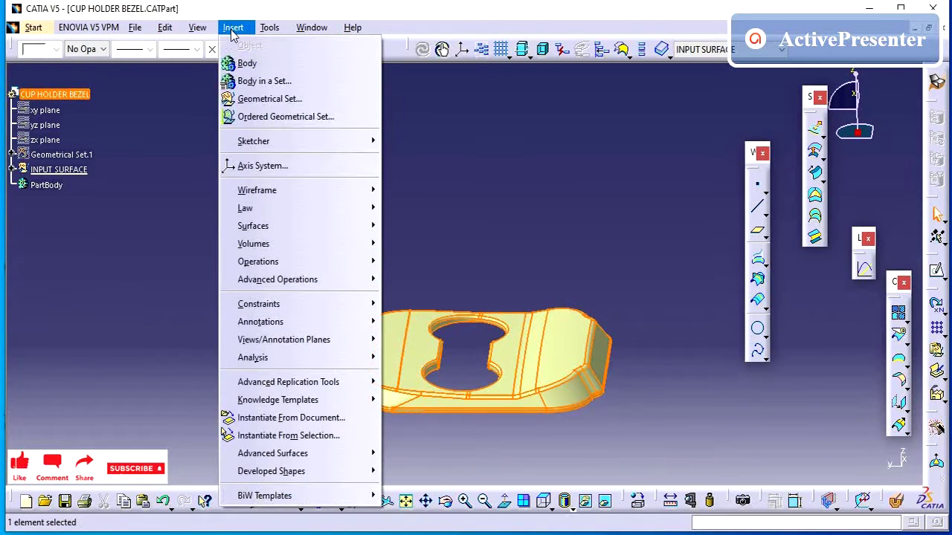
left_click(267, 98)
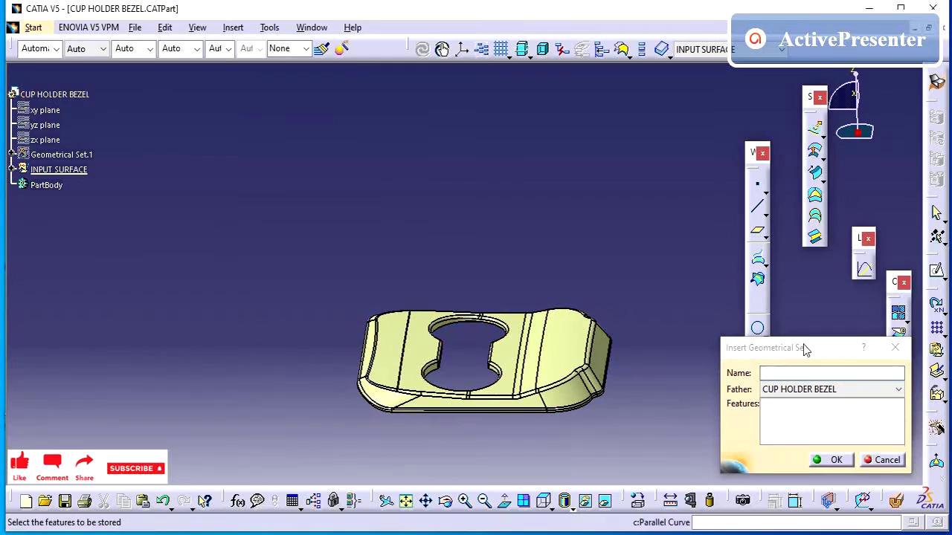
left_click(838, 463)
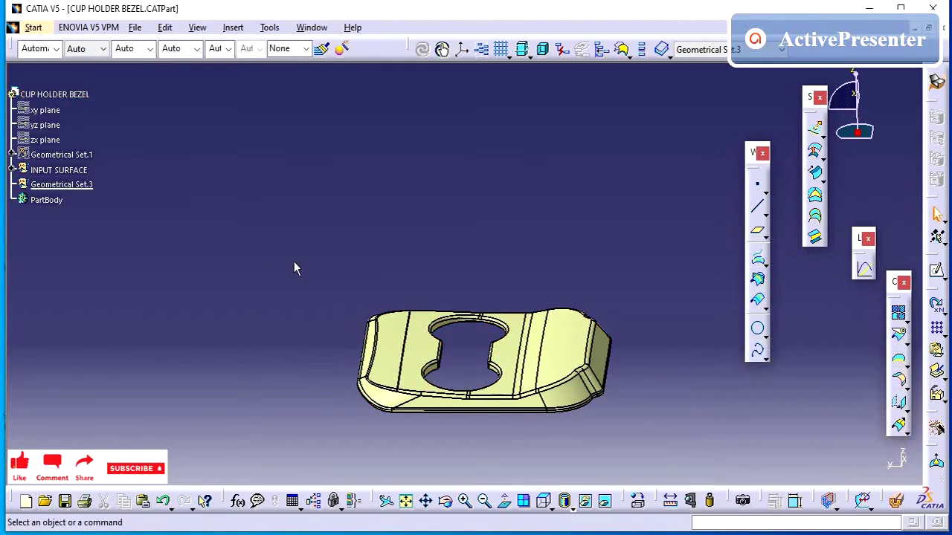
Rename Geometrical Set.3 to 'TOOLING DIRECTION LINE' in its Feature Properties.
right_click(82, 184)
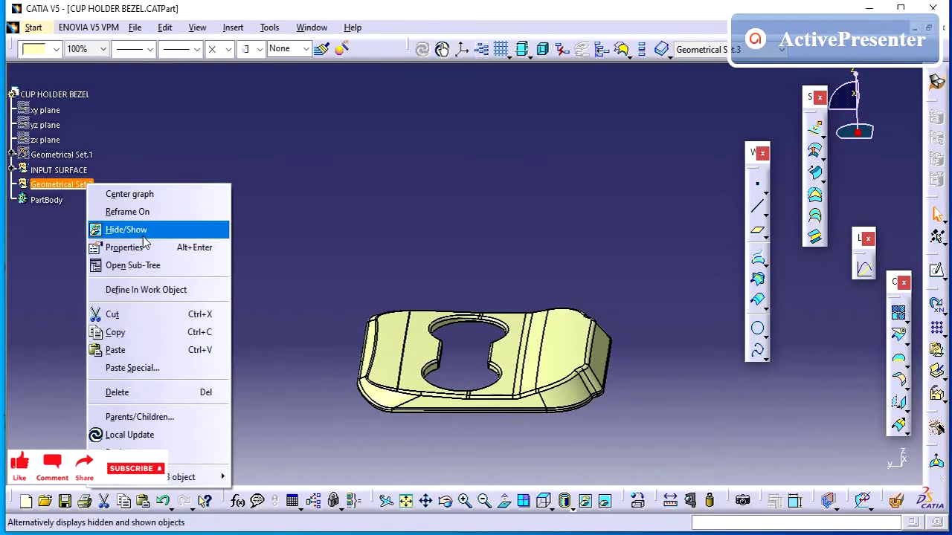
left_click(148, 247)
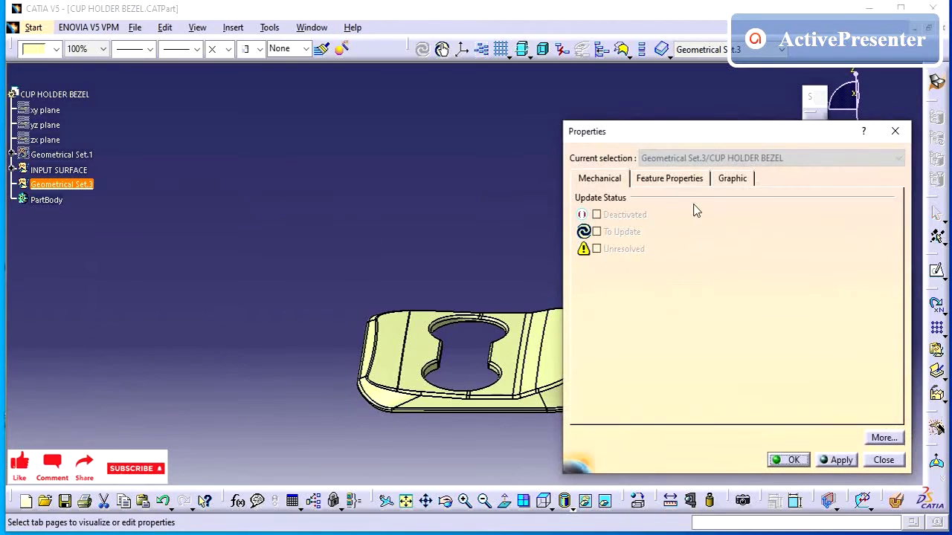
left_click(667, 176)
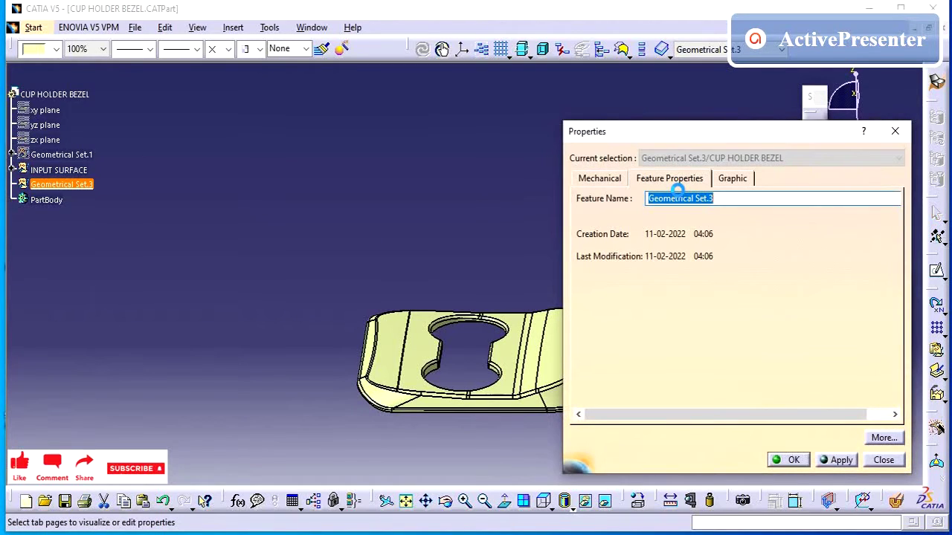
type("m")
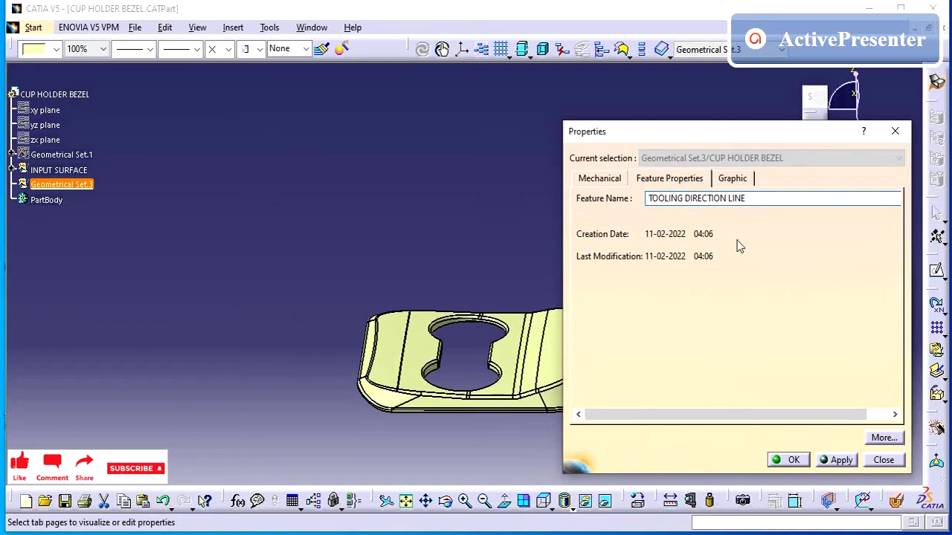
left_click(840, 460)
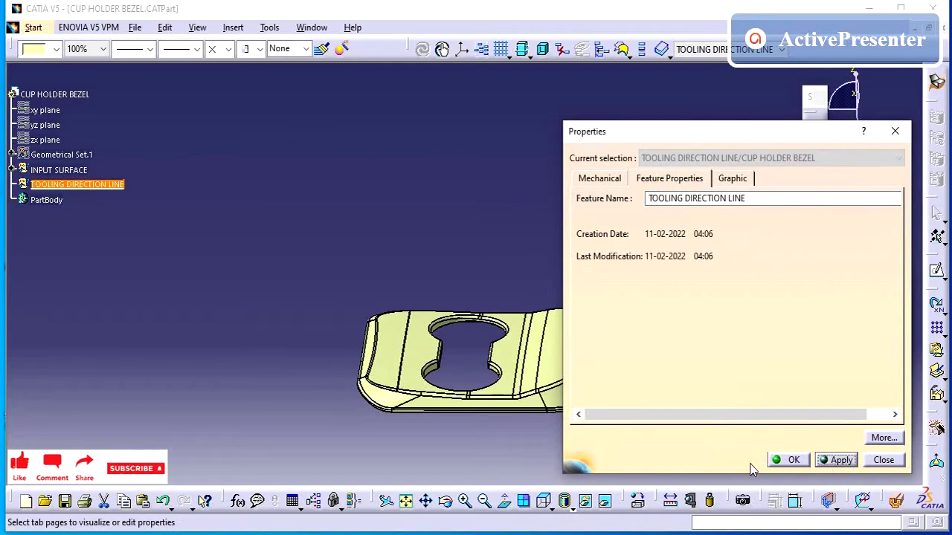
left_click(793, 460)
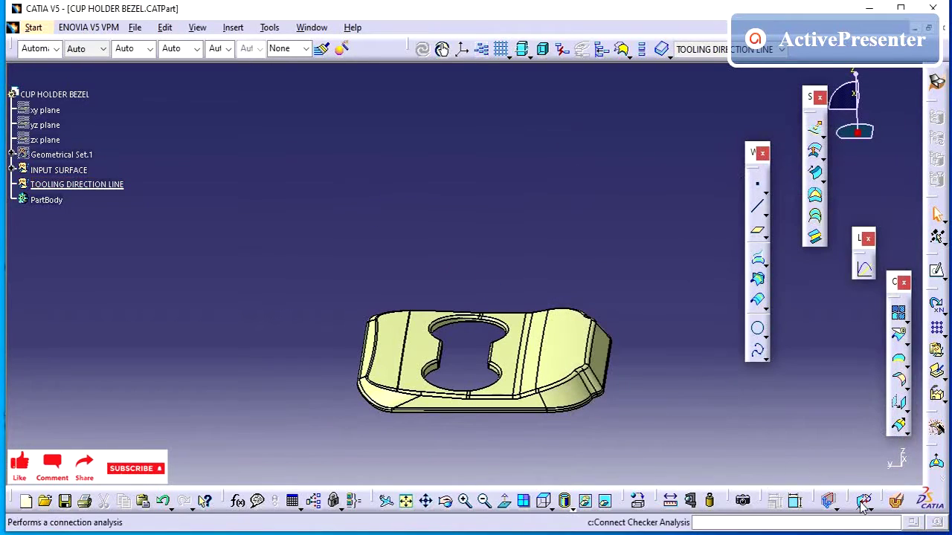
Measure the inertia of Surface.1 with centre-of-gravity output.
left_click(710, 503)
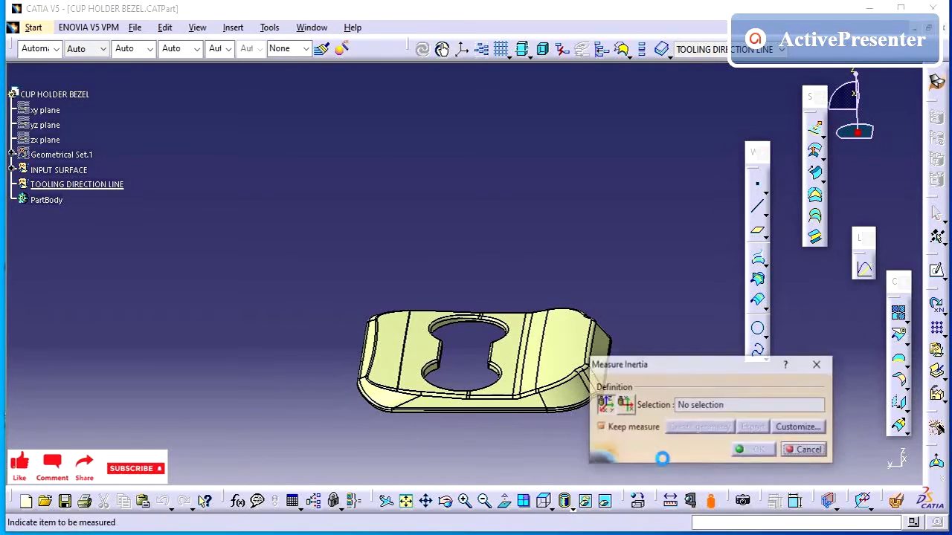
middle_click_drag(464, 367, 456, 341)
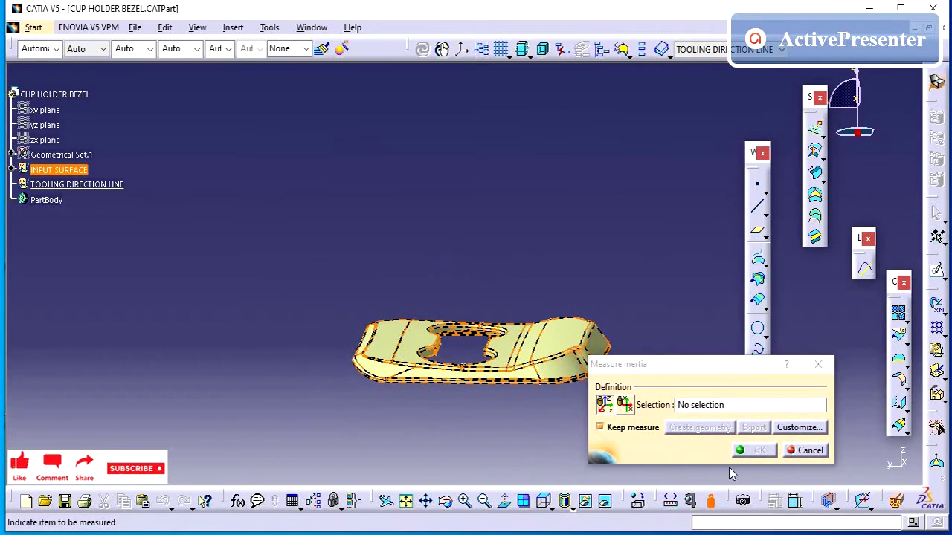
left_click(797, 428)
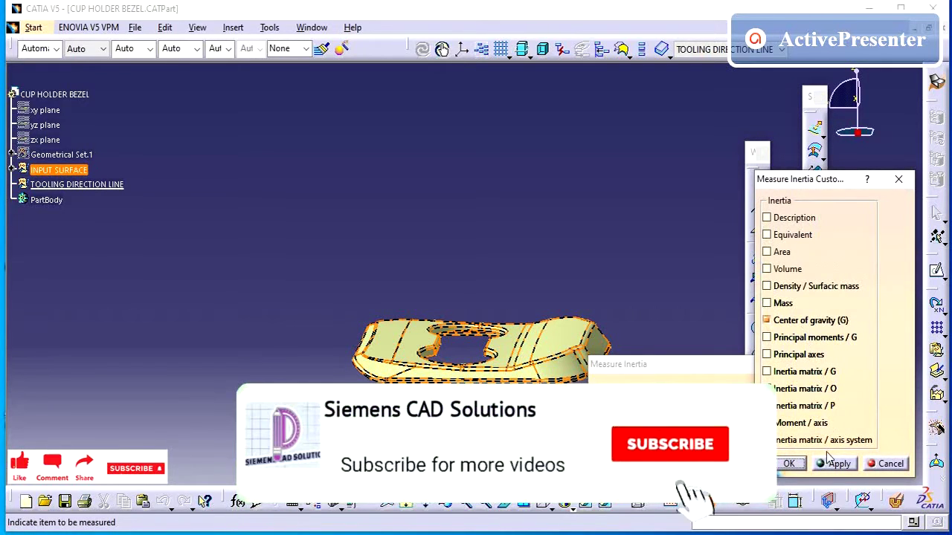
left_click(787, 464)
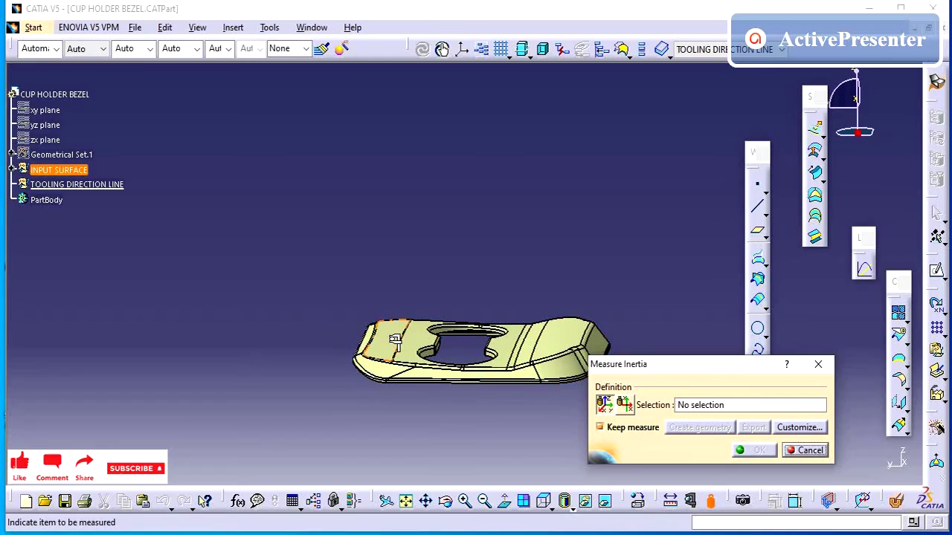
left_click(11, 169)
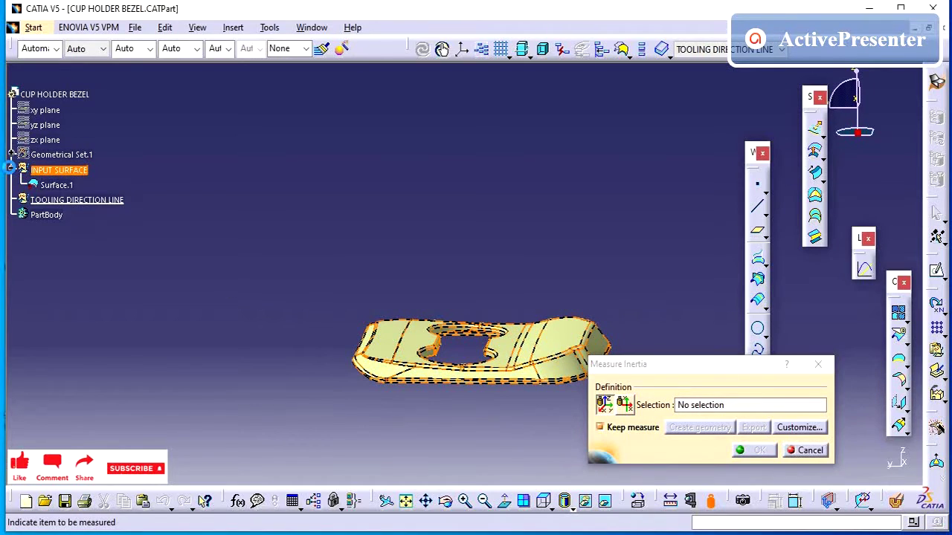
left_click(57, 184)
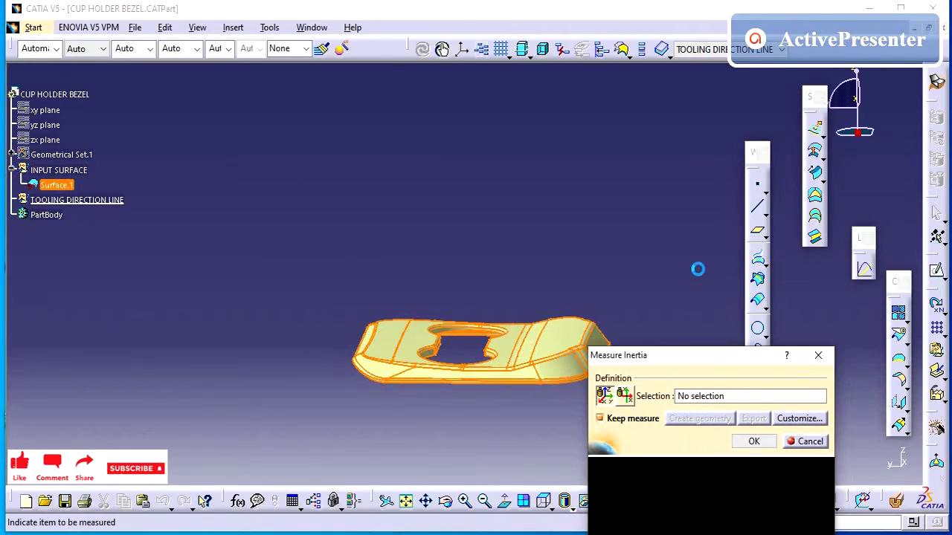
left_click_drag(697, 356, 723, 256)
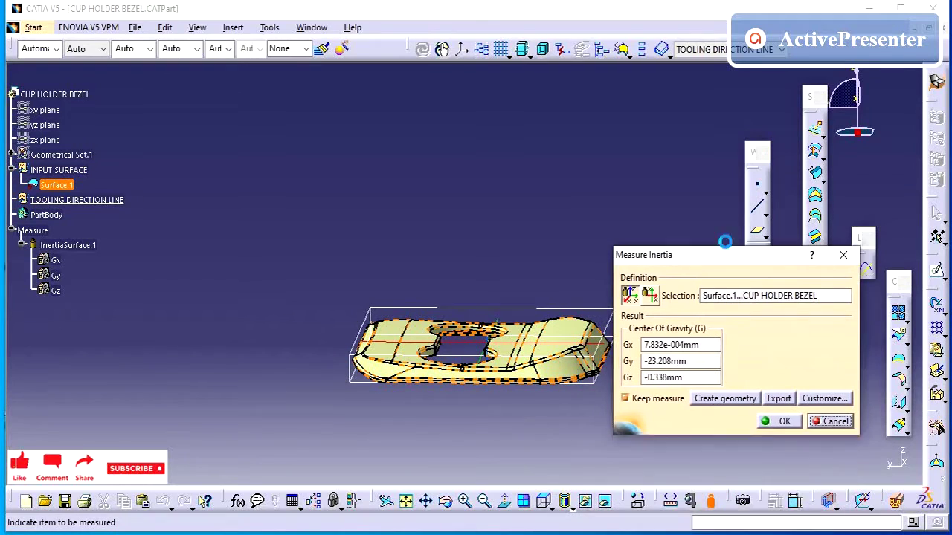
Generate a centre-of-gravity point and axis system from the measurement.
left_click(738, 377)
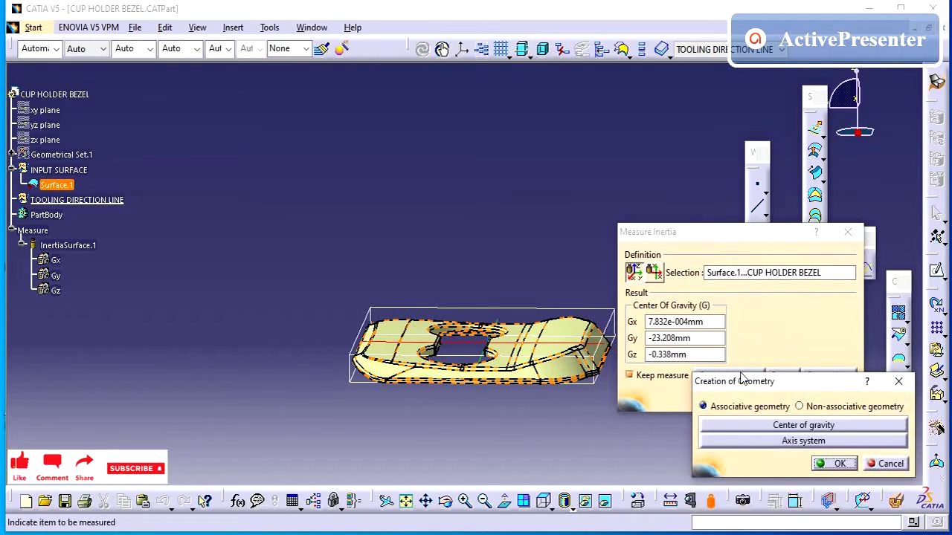
left_click(838, 427)
left_click(824, 443)
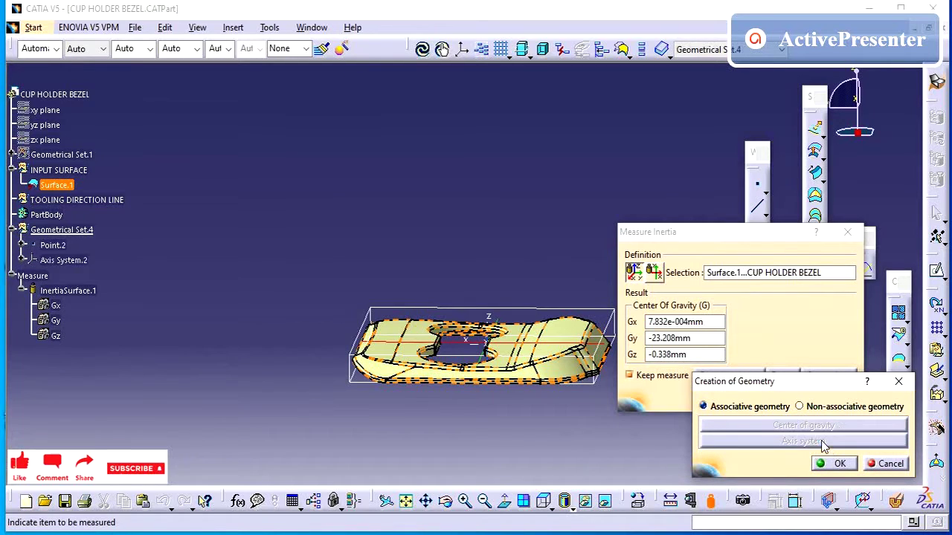
left_click(833, 467)
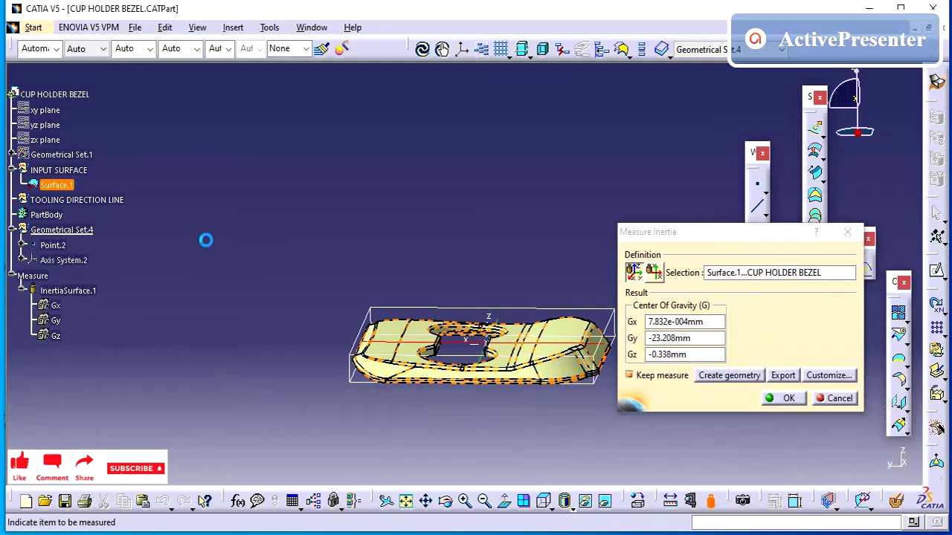
Keep the measurement and rename Geometrical Set.4 to 'INERTIA'.
left_click(779, 401)
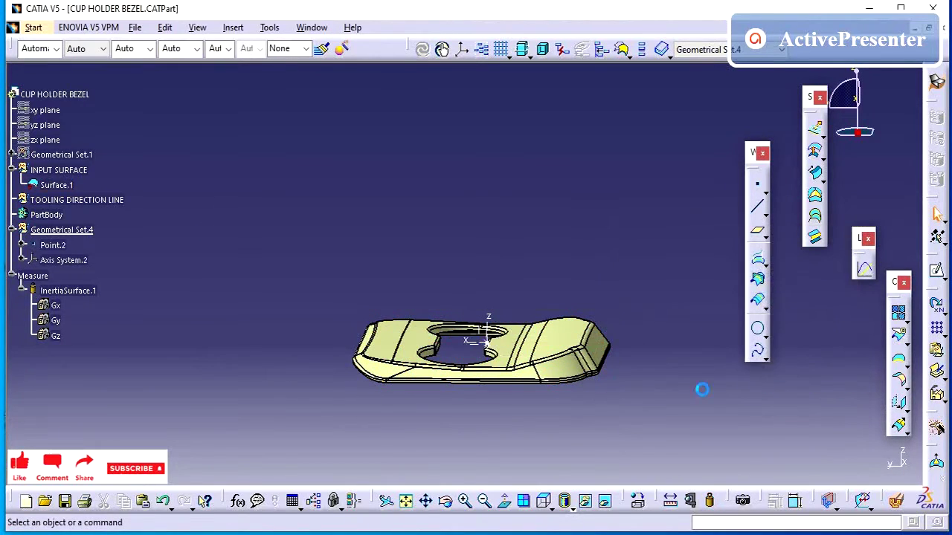
right_click(63, 231)
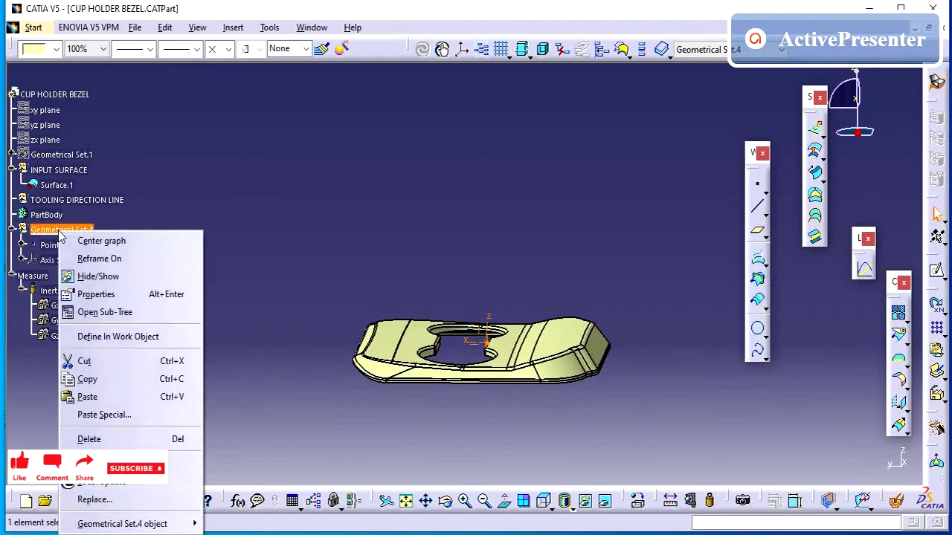
left_click(104, 294)
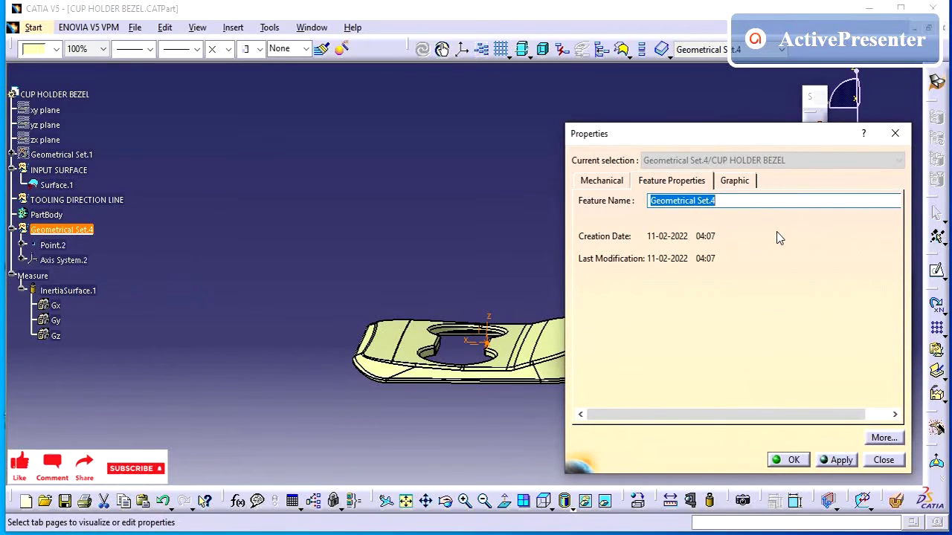
type("INERTIA")
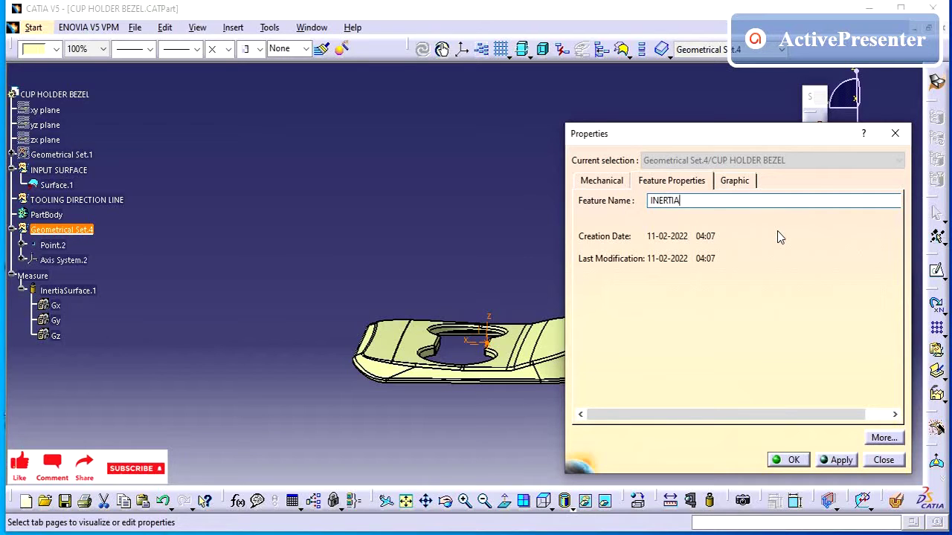
left_click(840, 460)
left_click(794, 459)
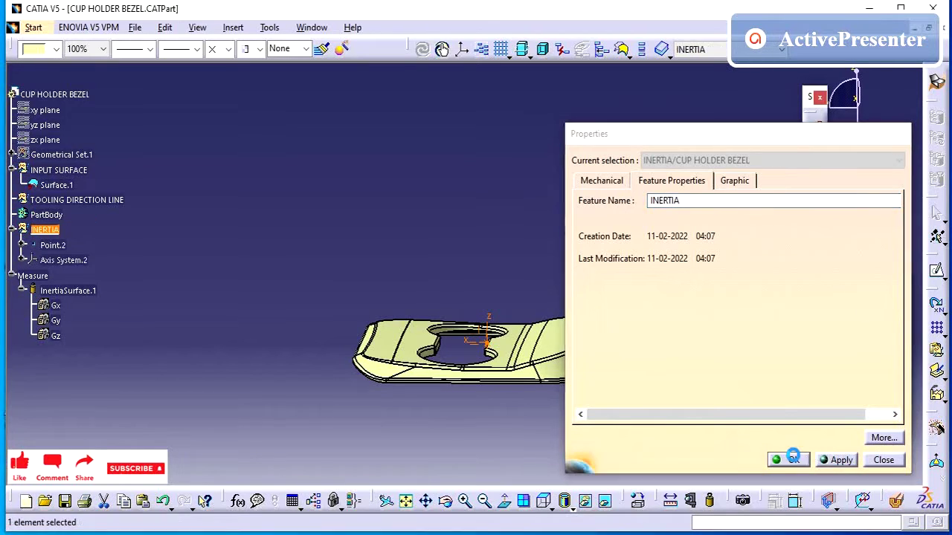
Move the INERTIA set into TOOLING DIRECTION LINE with Change Geometrical Set.
right_click(60, 232)
mouse_move(174, 520)
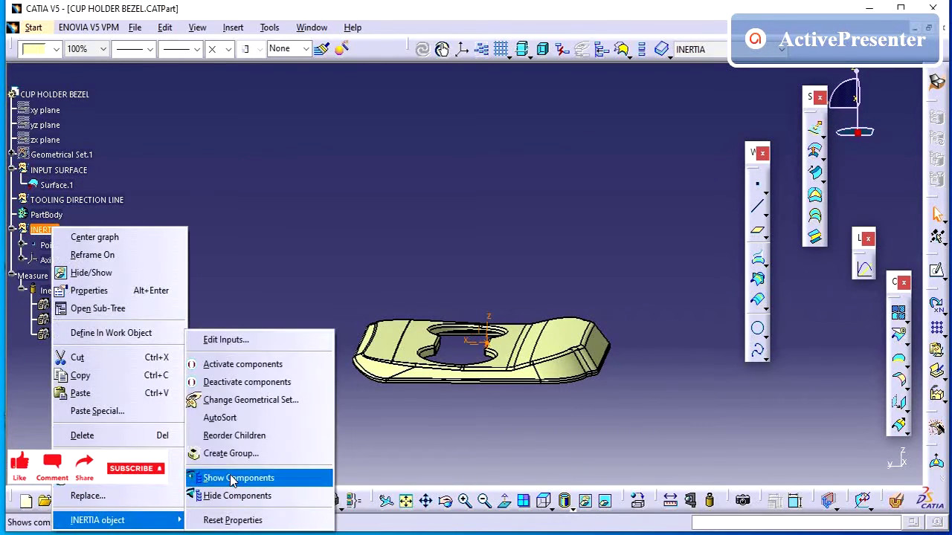
left_click(264, 402)
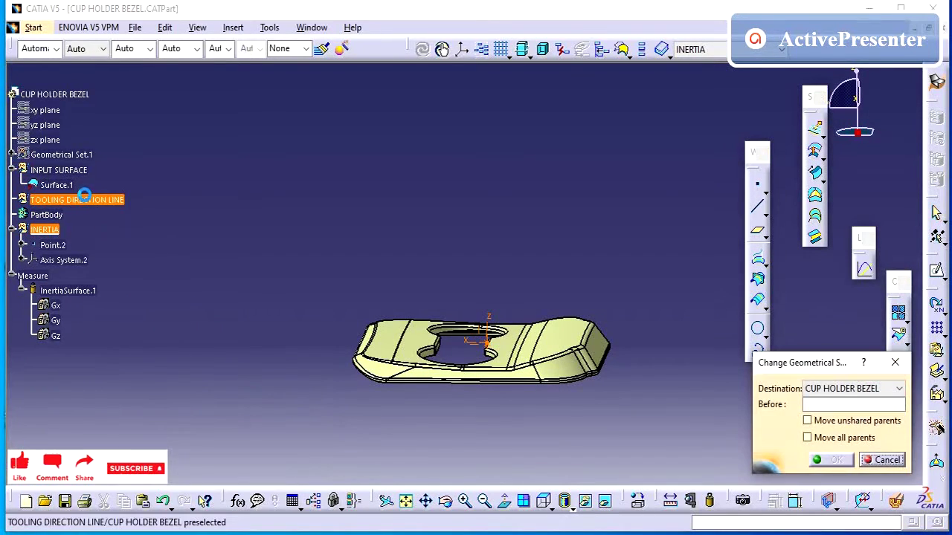
left_click(93, 200)
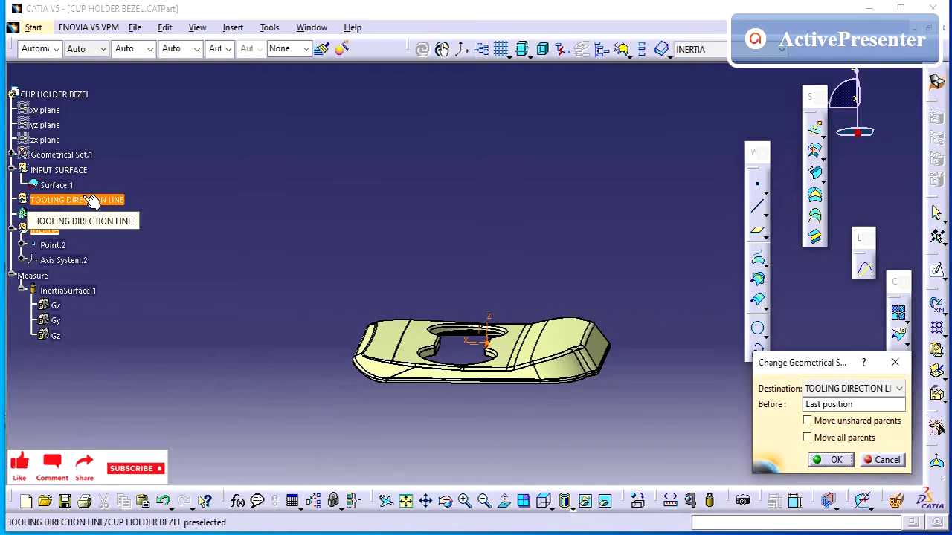
left_click(838, 460)
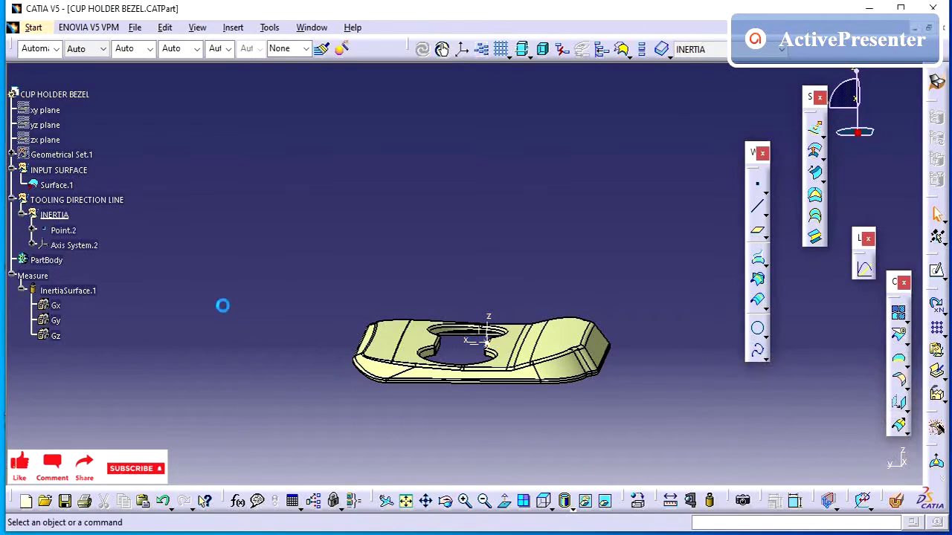
Re-expand INERTIA and check Point.2 from a more top-down view.
left_click(23, 215)
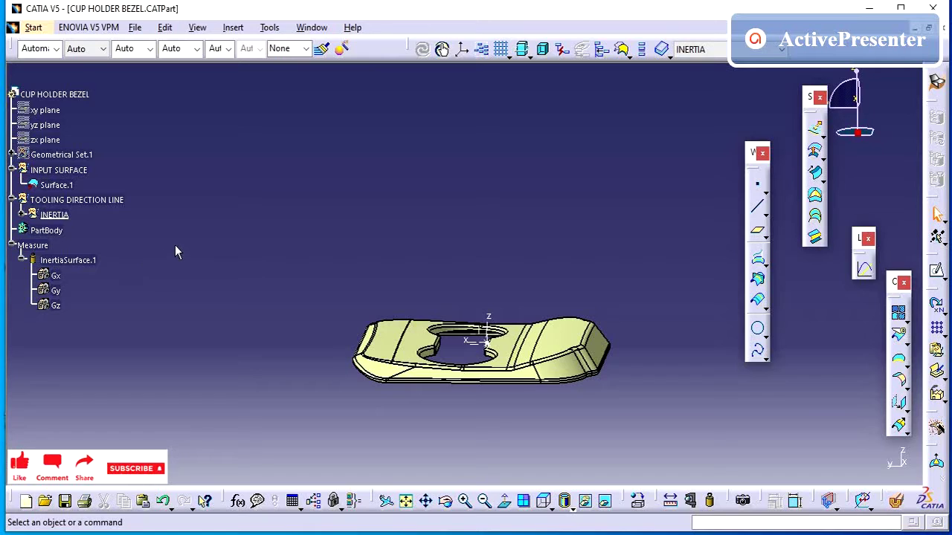
left_click(20, 214)
left_click(63, 230)
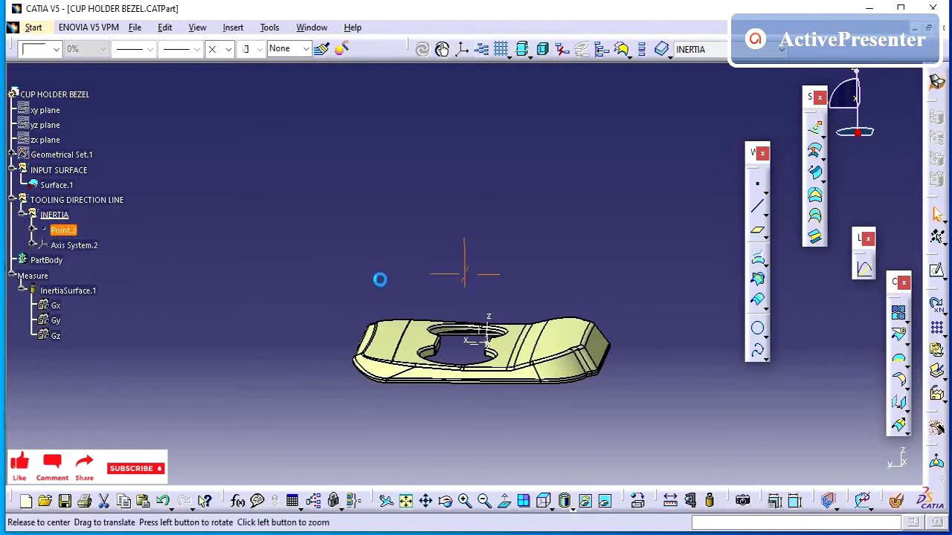
middle_click_drag(377, 276, 354, 238)
left_click(355, 238)
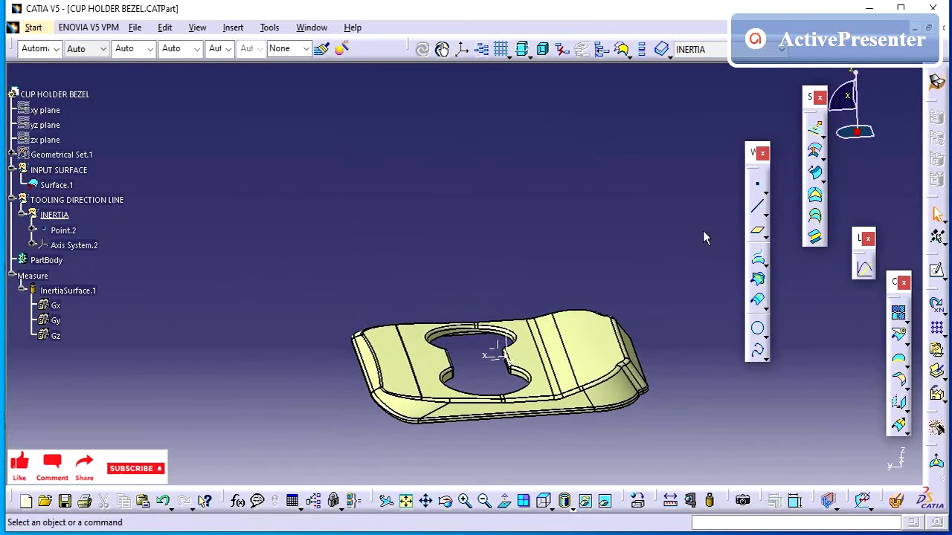
Define a Point-Direction line through Point.2 along the Z component.
left_click(757, 207)
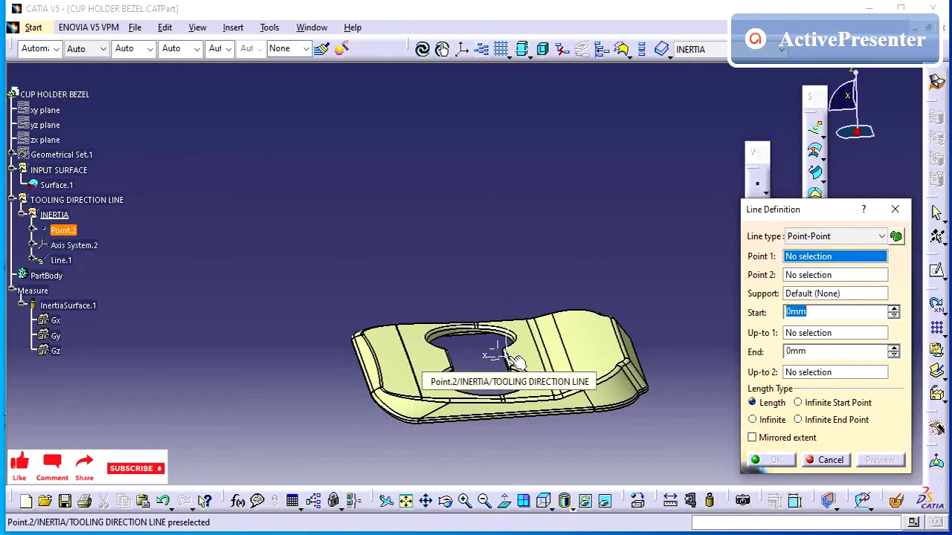
left_click(513, 358)
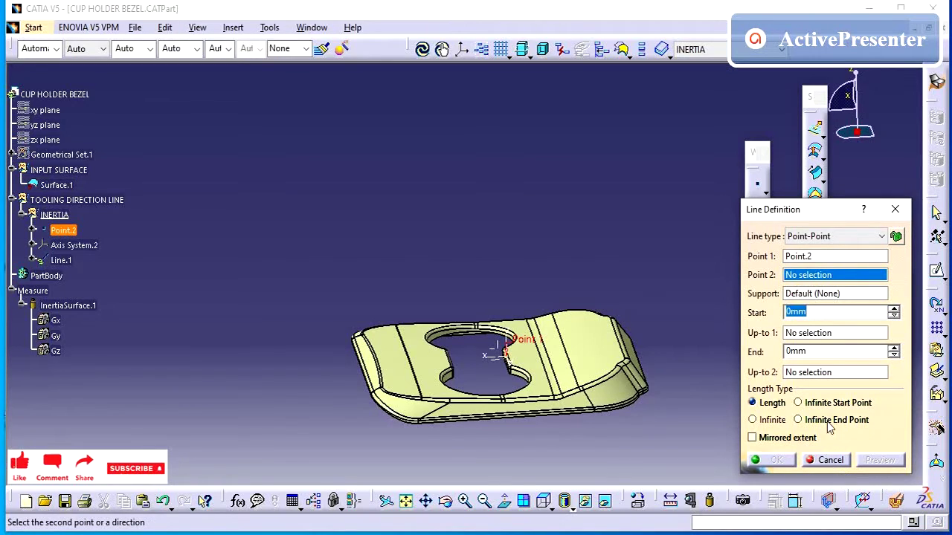
left_click(816, 236)
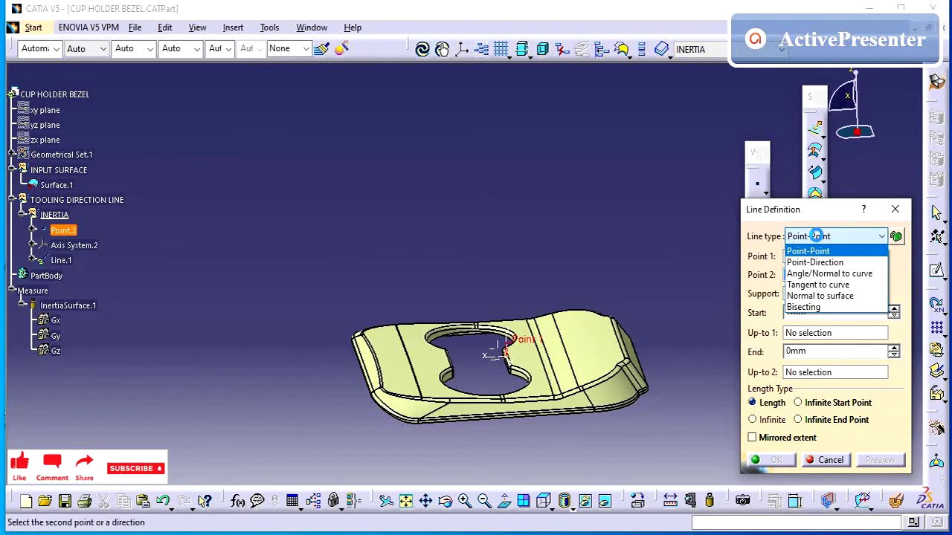
left_click(816, 236)
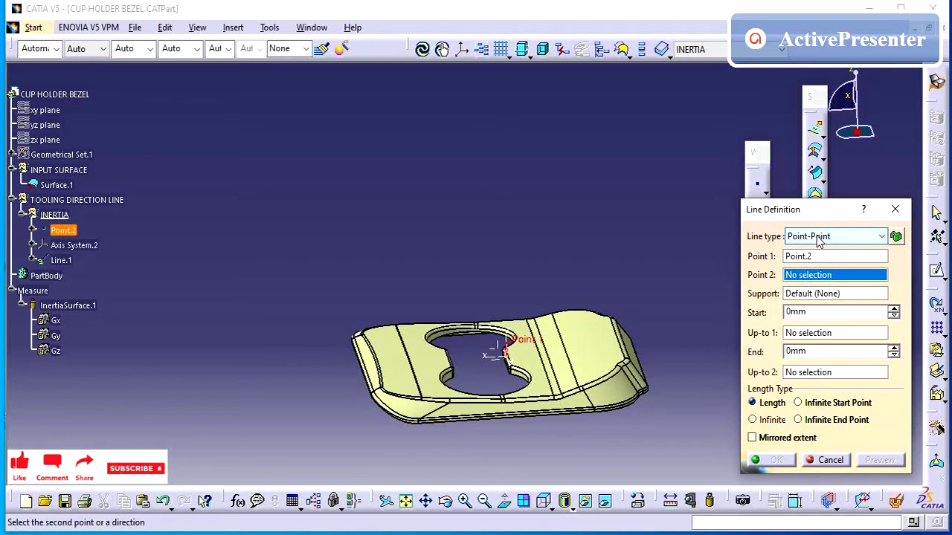
left_click(816, 236)
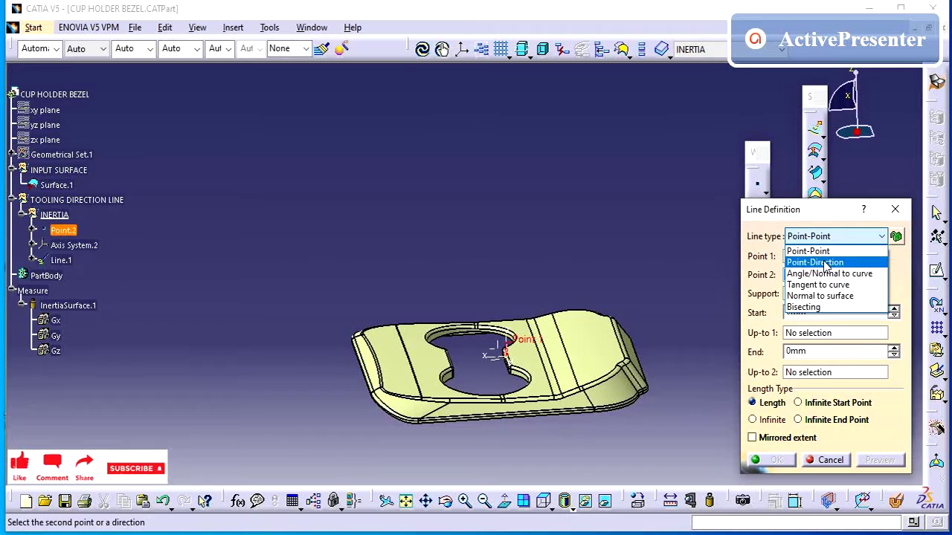
left_click(809, 262)
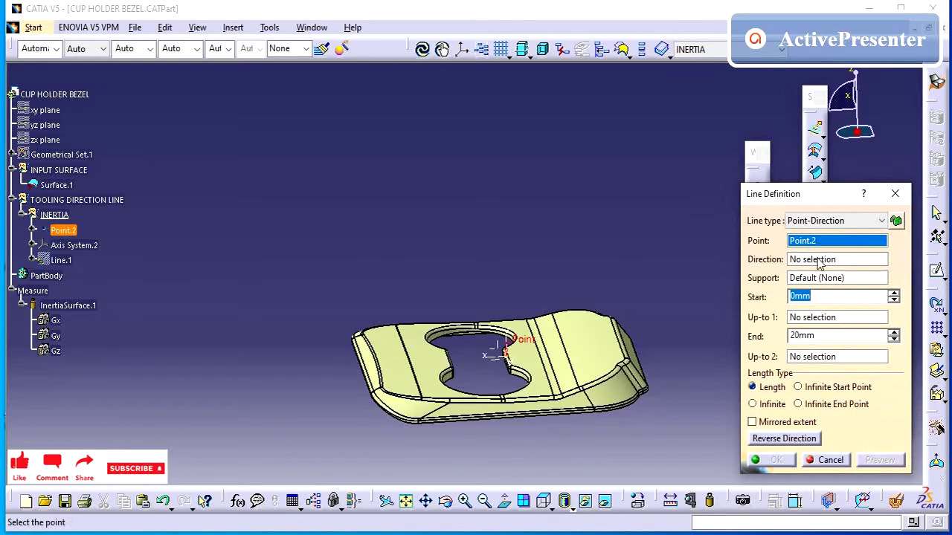
left_click(820, 262)
right_click(821, 262)
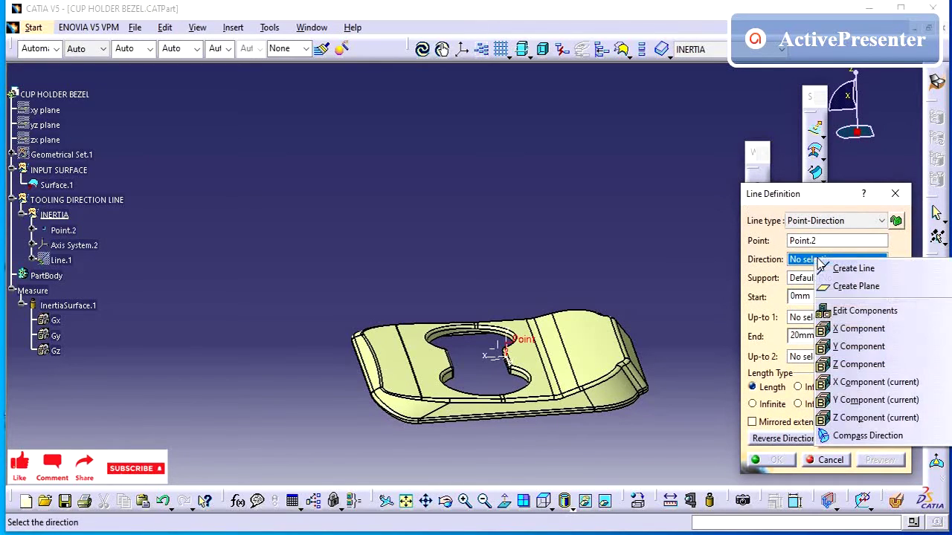
left_click(858, 365)
Set the line's limits to start -50mm and end 50mm.
middle_click_drag(502, 342, 553, 249)
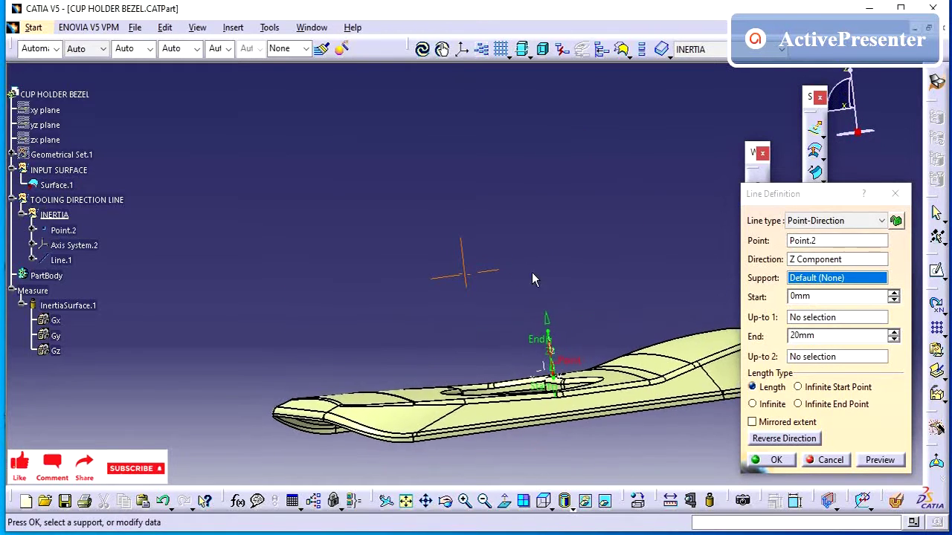
middle_click_drag(556, 381, 502, 316)
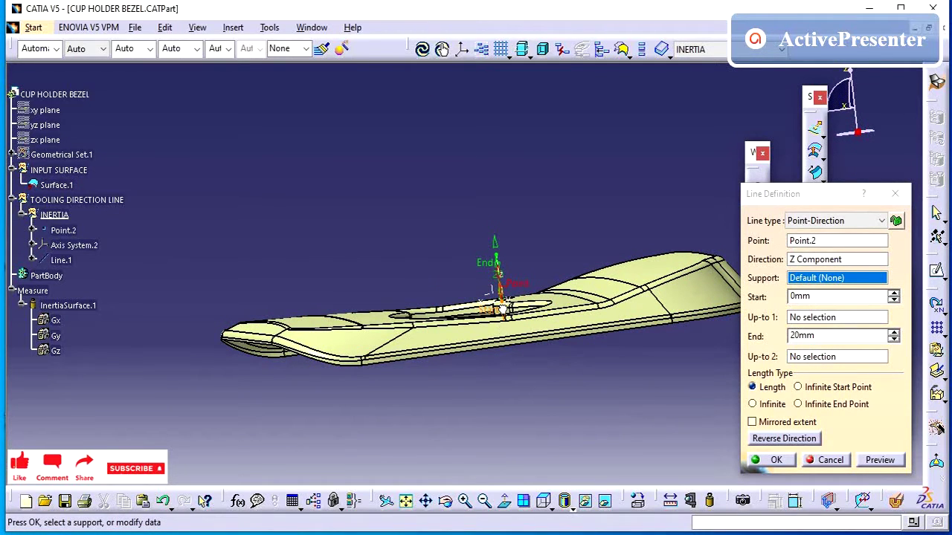
left_click_drag(501, 315, 514, 368)
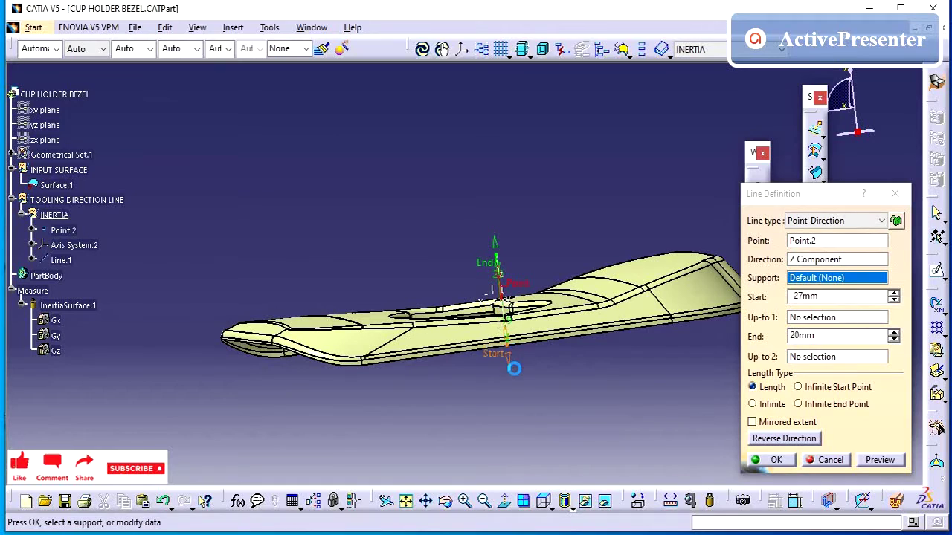
left_click(840, 297)
type("-")
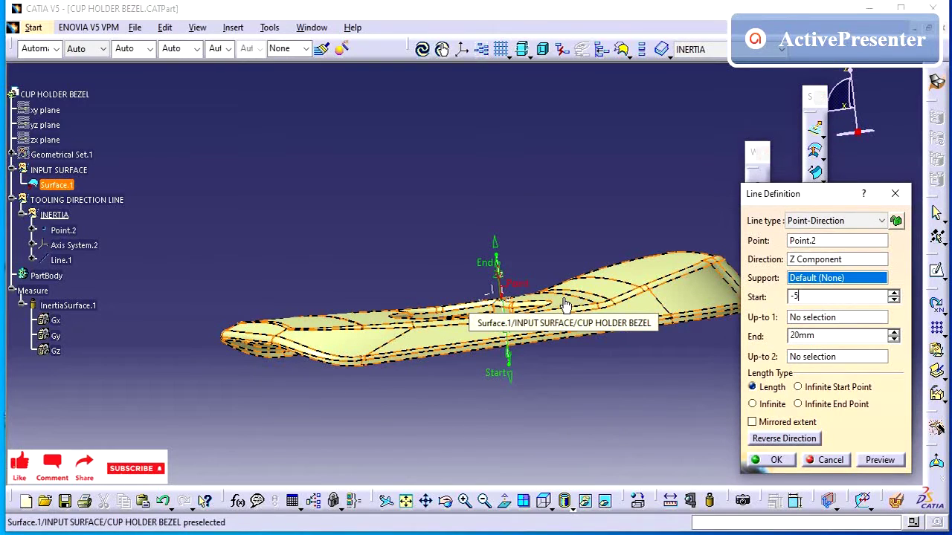
type("50")
key("Tab")
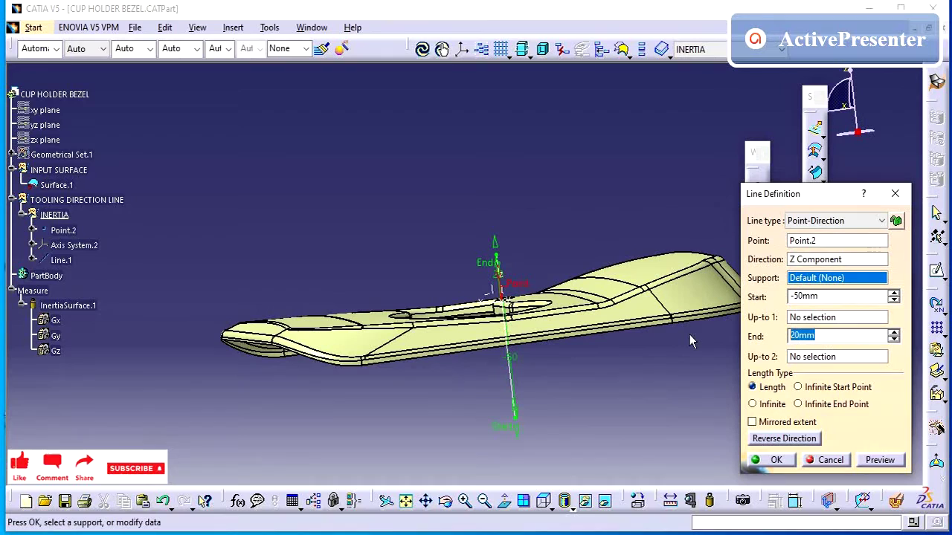
type("50")
key("Return")
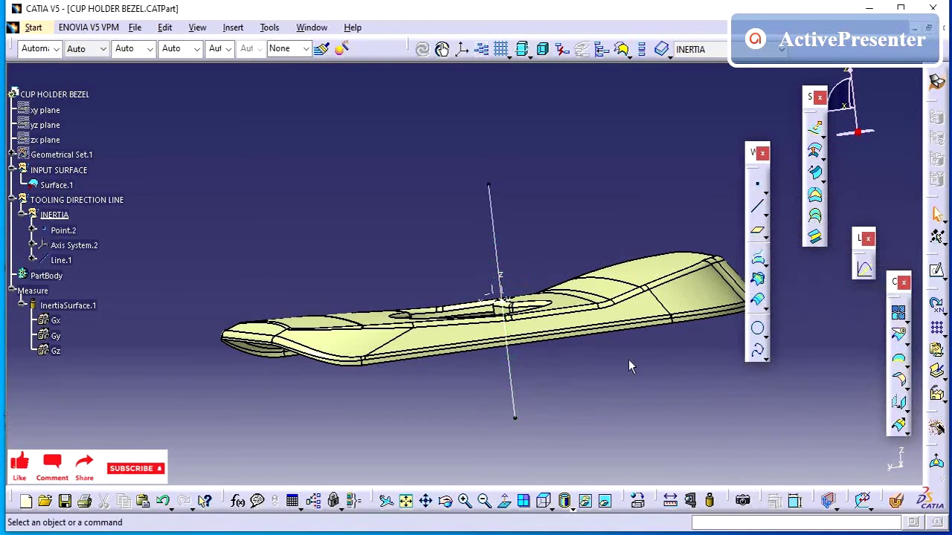
Inspect and select Line.1, then begin a second line.
middle_click_drag(461, 195, 444, 272)
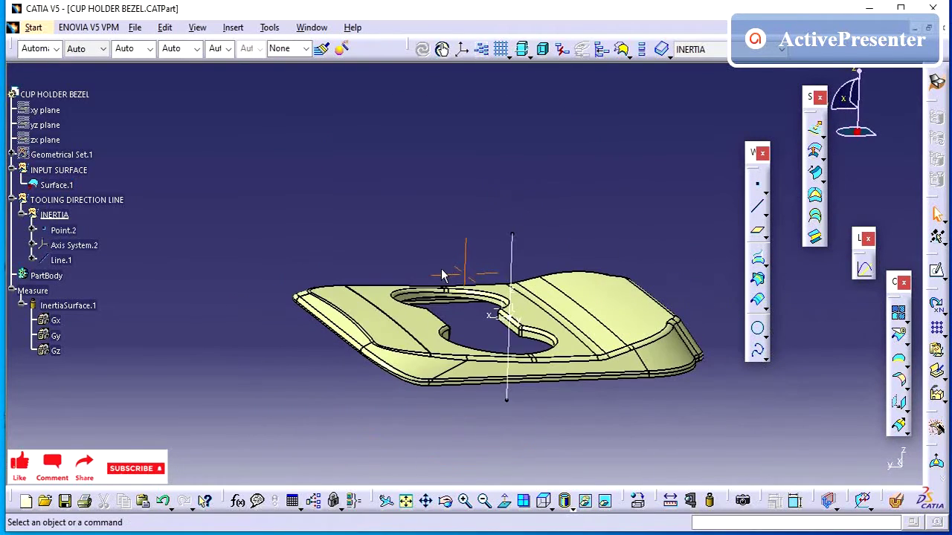
left_click(61, 260)
middle_click_drag(484, 272, 447, 274)
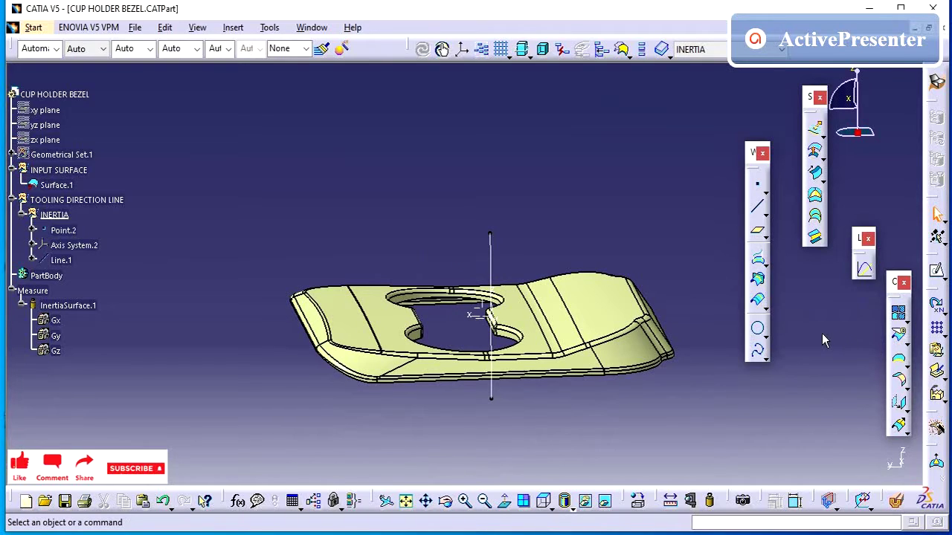
left_click(757, 209)
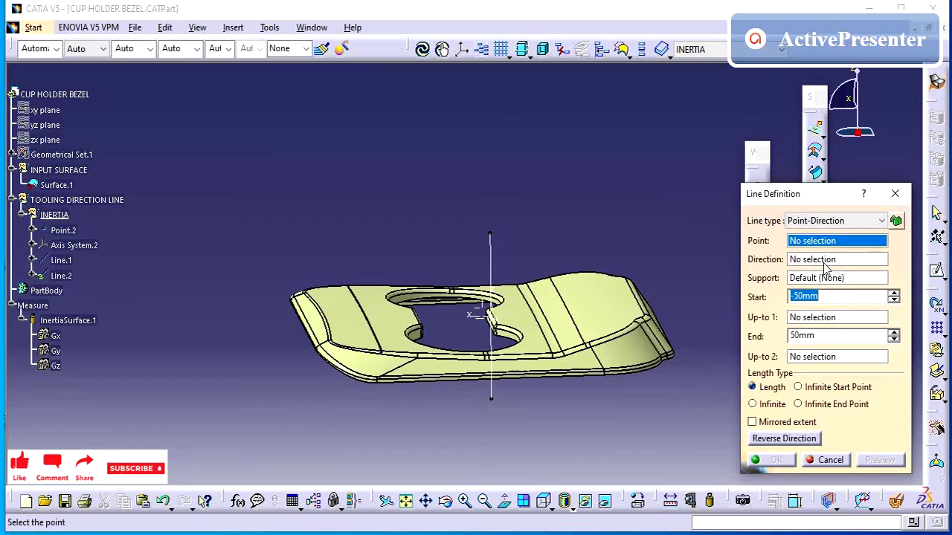
Set an Angle/Normal to curve line on Line.1, Axis System.2 ZX plane support, through Point.2.
left_click(830, 220)
left_click(813, 256)
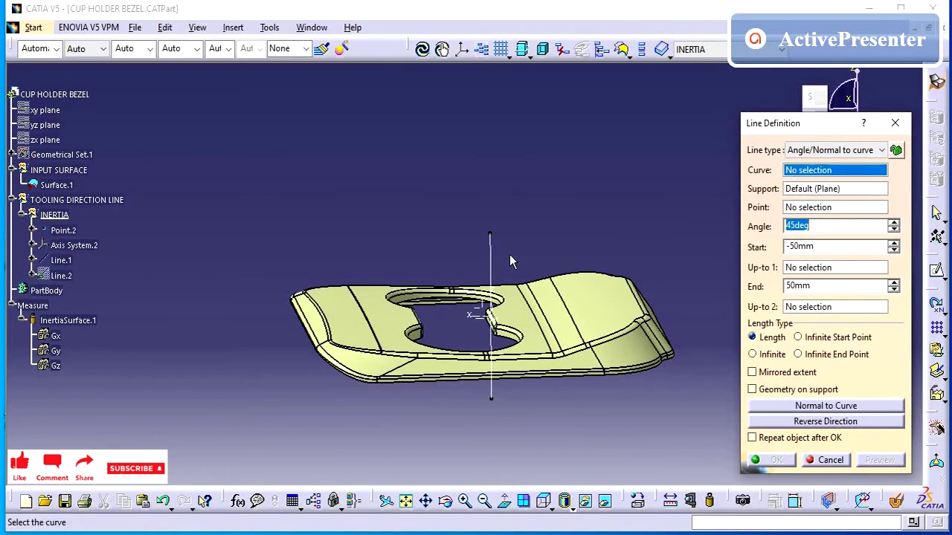
left_click(491, 264)
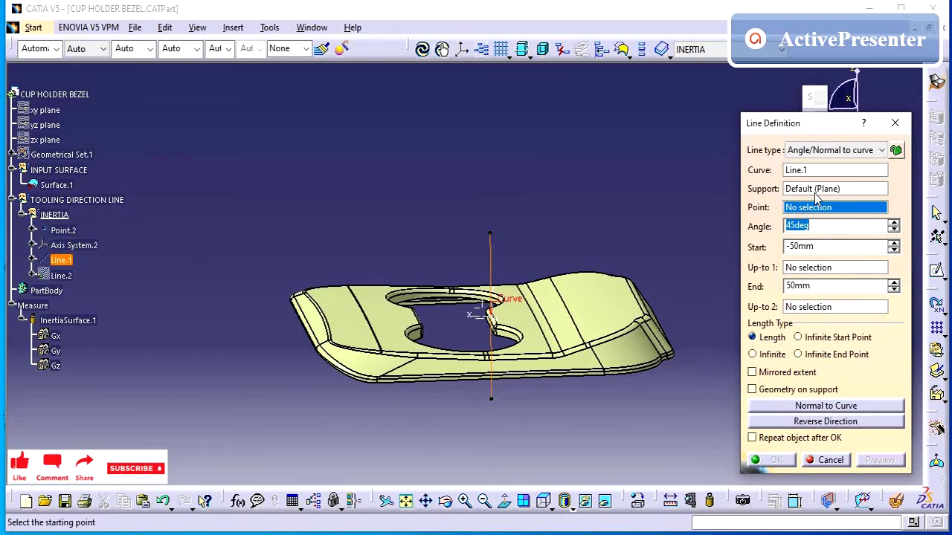
left_click(816, 190)
middle_click_drag(520, 312, 491, 320)
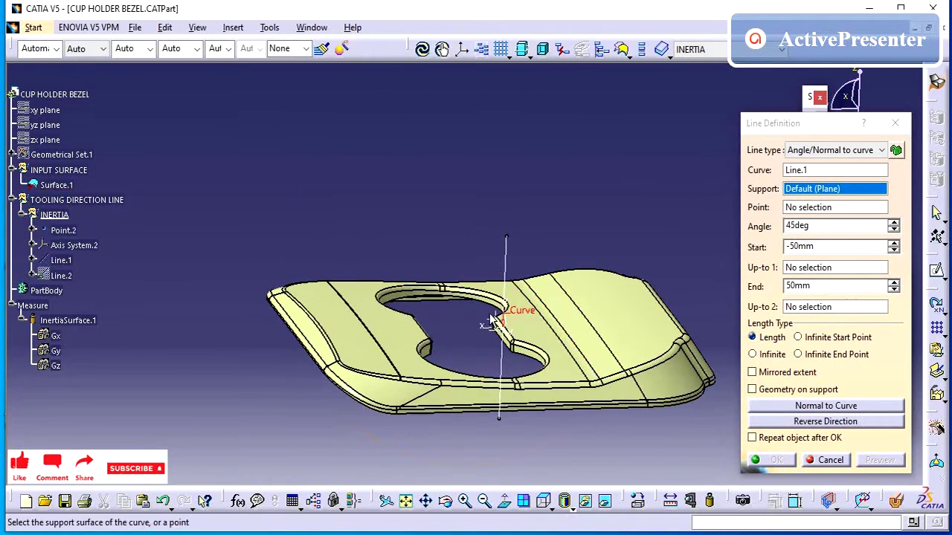
left_click(494, 324)
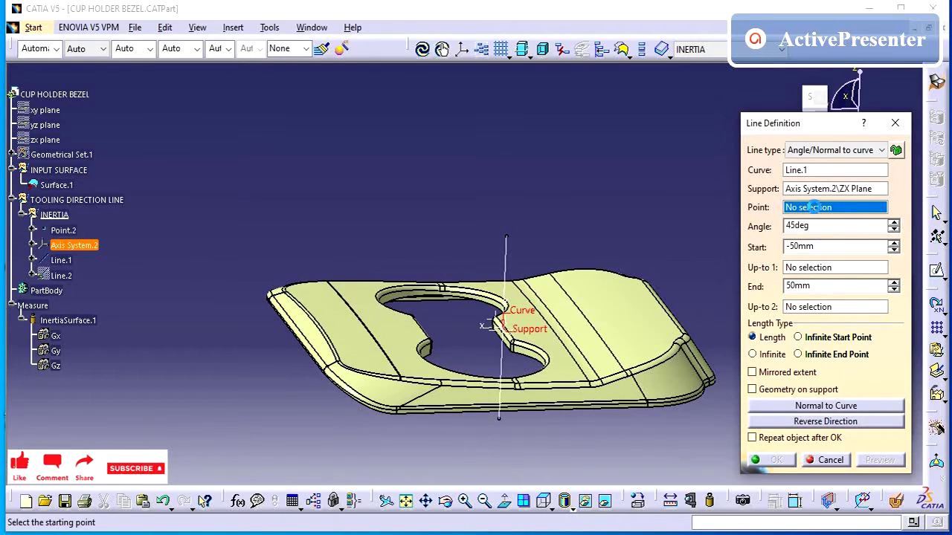
left_click(512, 331)
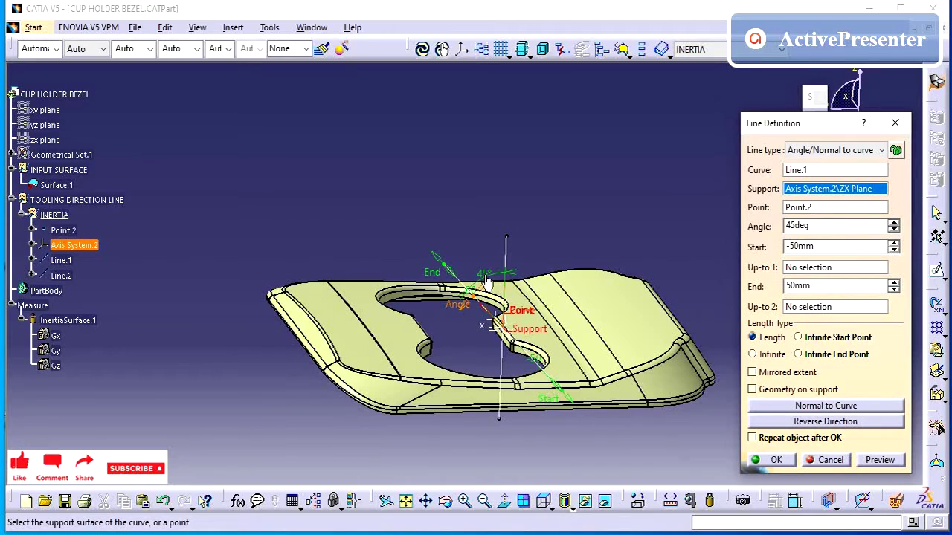
double_click(797, 225)
Cancel the angled line definition and hide Line.1.
key("Escape")
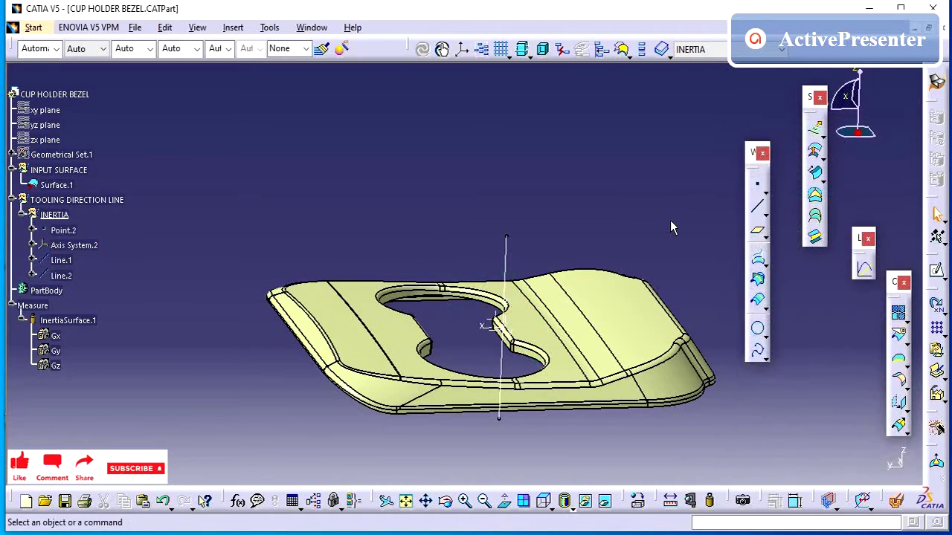
right_click(74, 261)
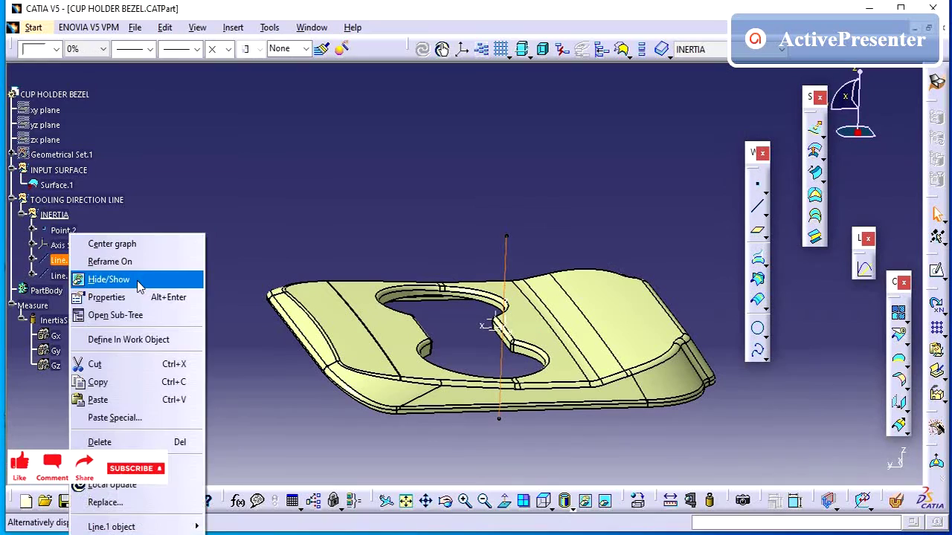
left_click(138, 278)
Rename Line.2 to 'MAIN TOOLING DIRECTION'.
right_click(50, 276)
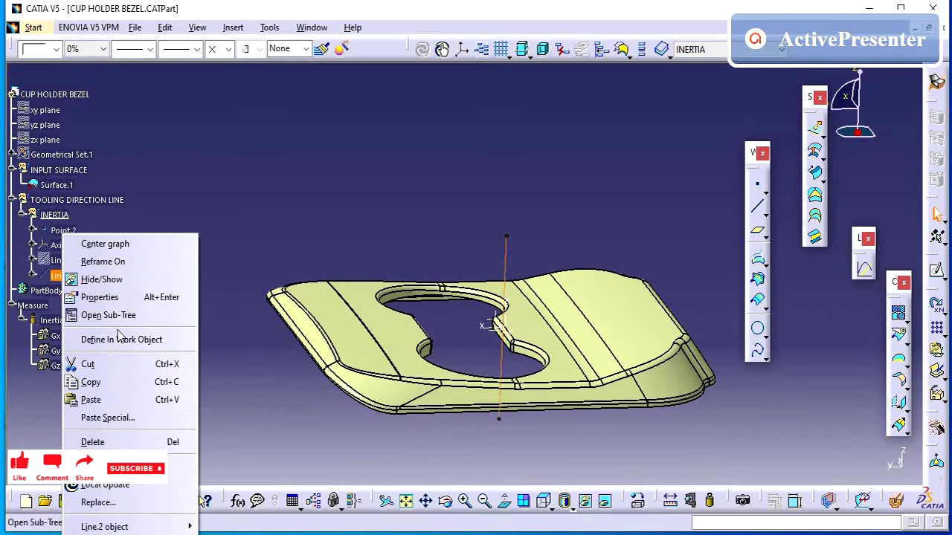
left_click(172, 297)
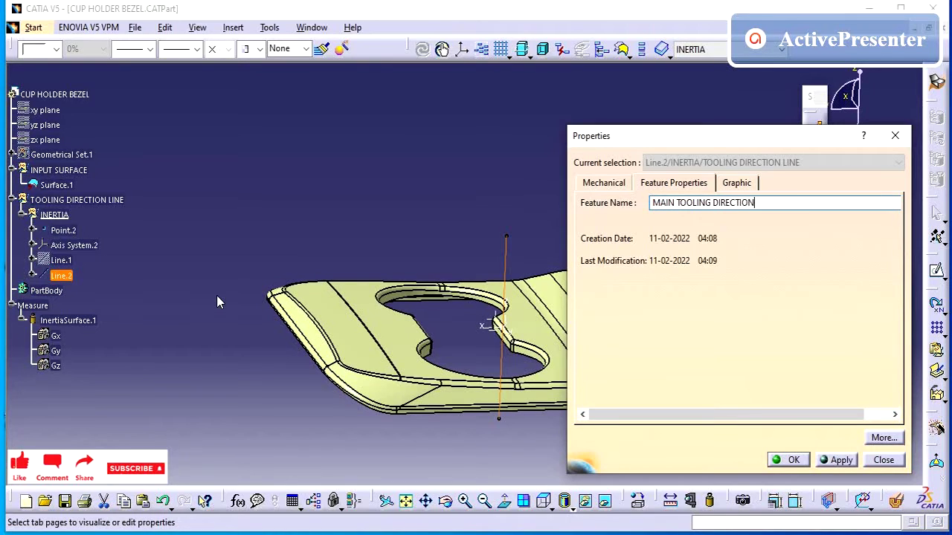
left_click(837, 460)
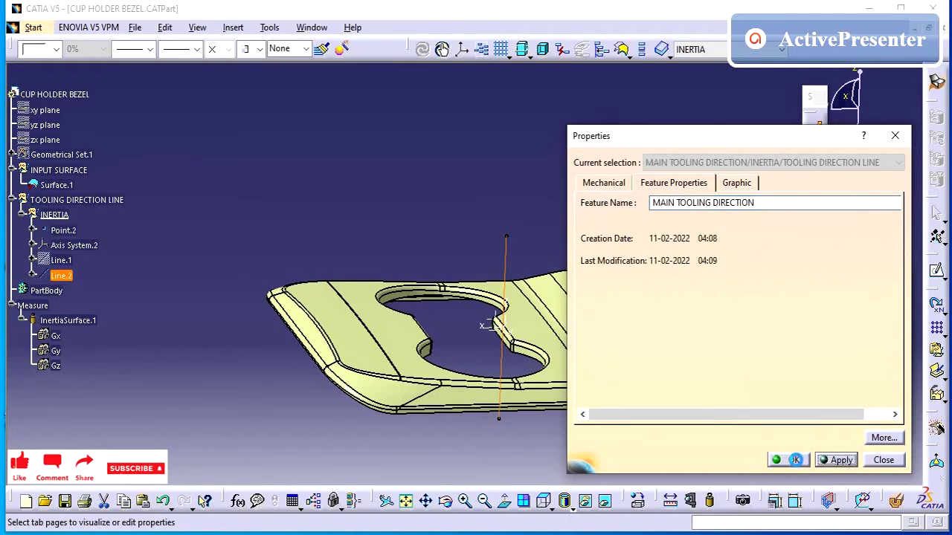
left_click(787, 460)
Give MAIN TOOLING DIRECTION a green colour, thicker weight and dashed line type 2.
left_click(94, 220)
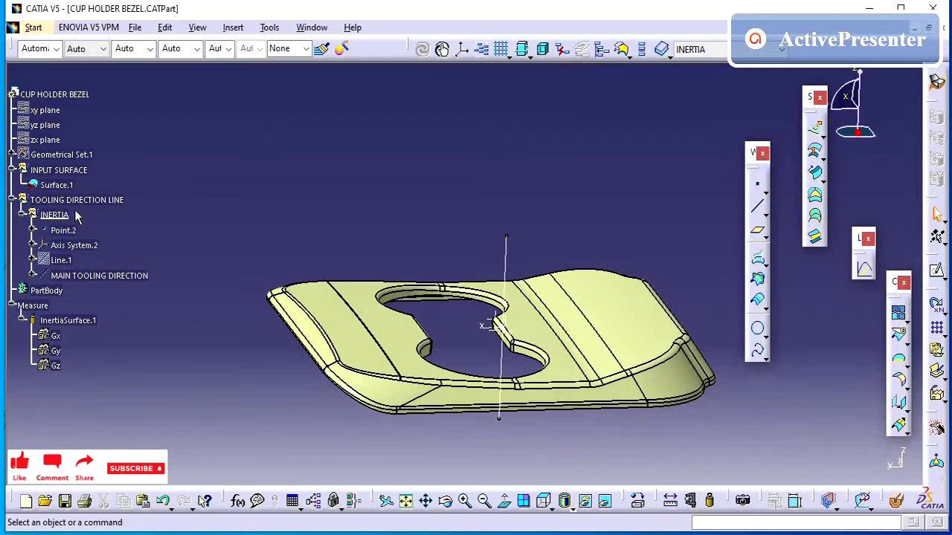
left_click(99, 275)
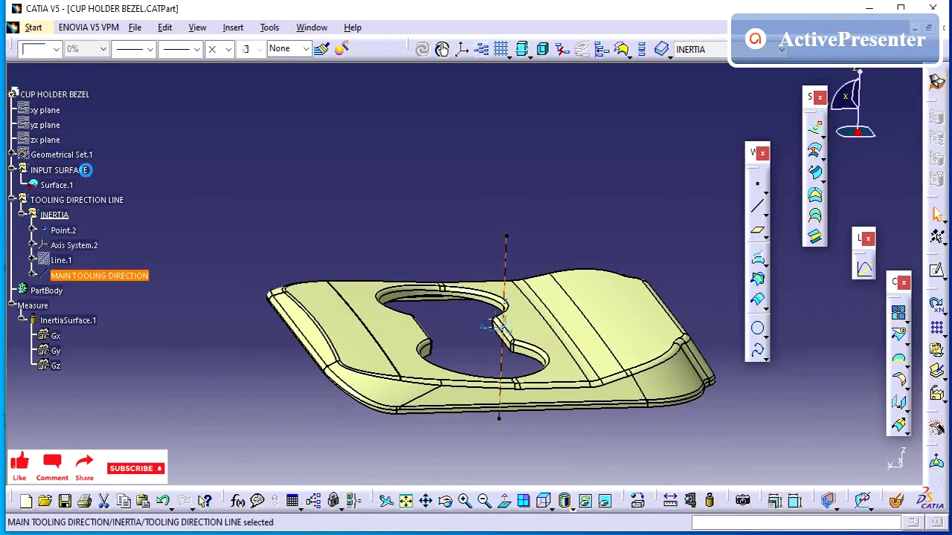
left_click(39, 49)
left_click(43, 250)
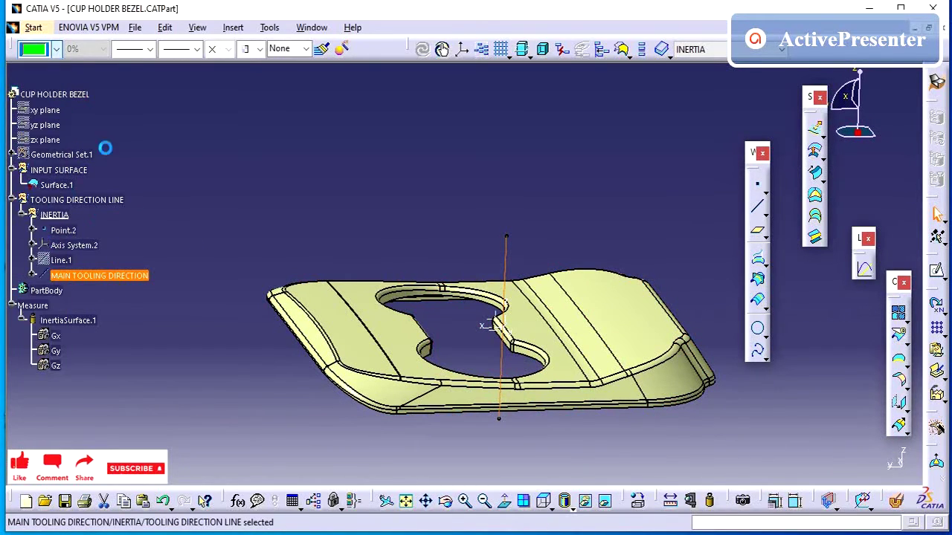
left_click(141, 52)
left_click(148, 90)
left_click(197, 27)
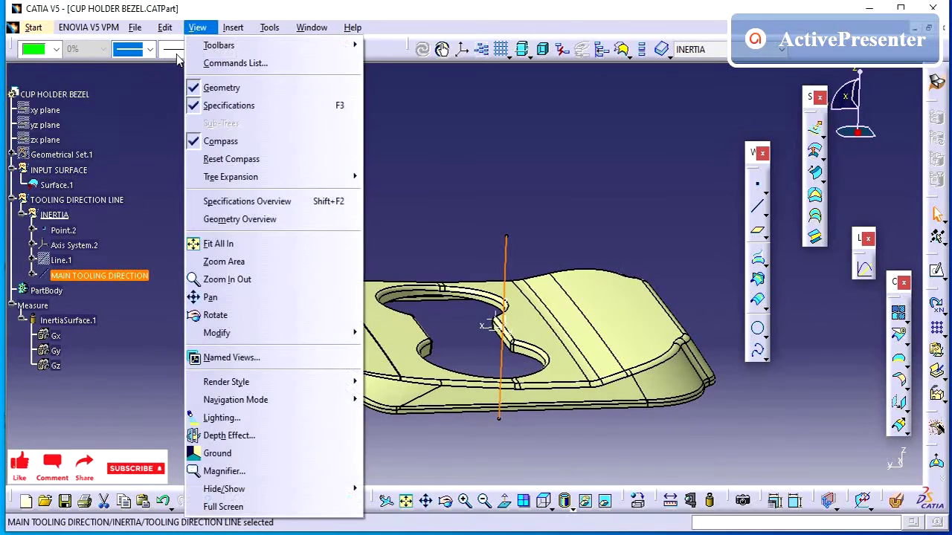
left_click(172, 49)
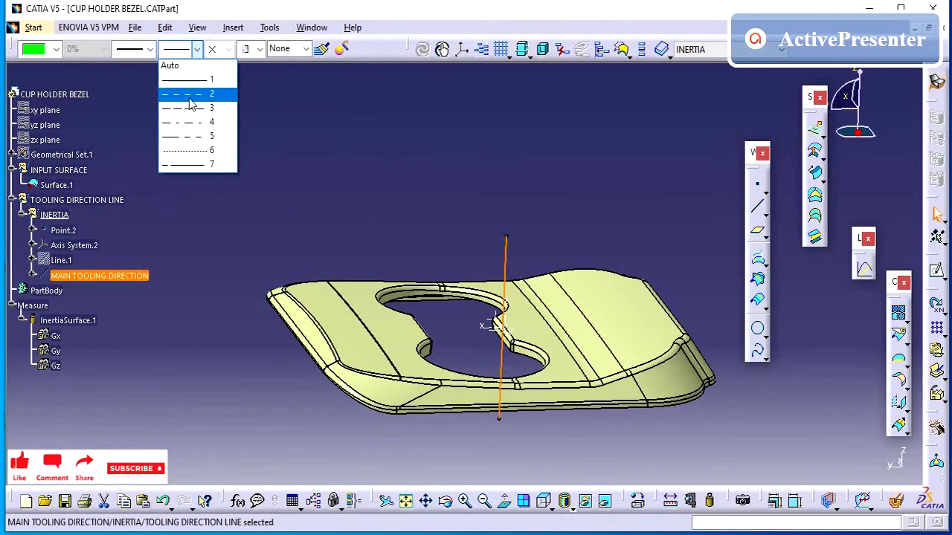
left_click(190, 94)
left_click(213, 151)
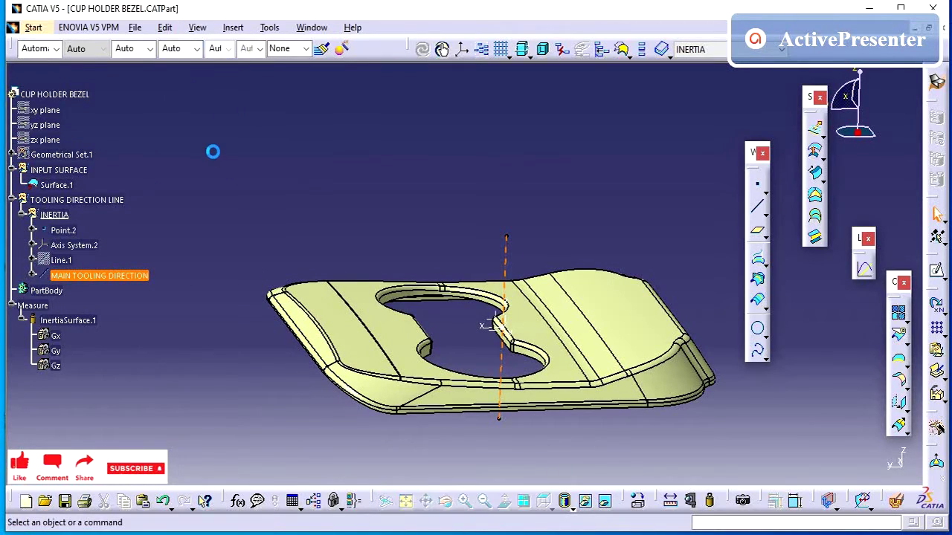
middle_click_drag(213, 151, 372, 198)
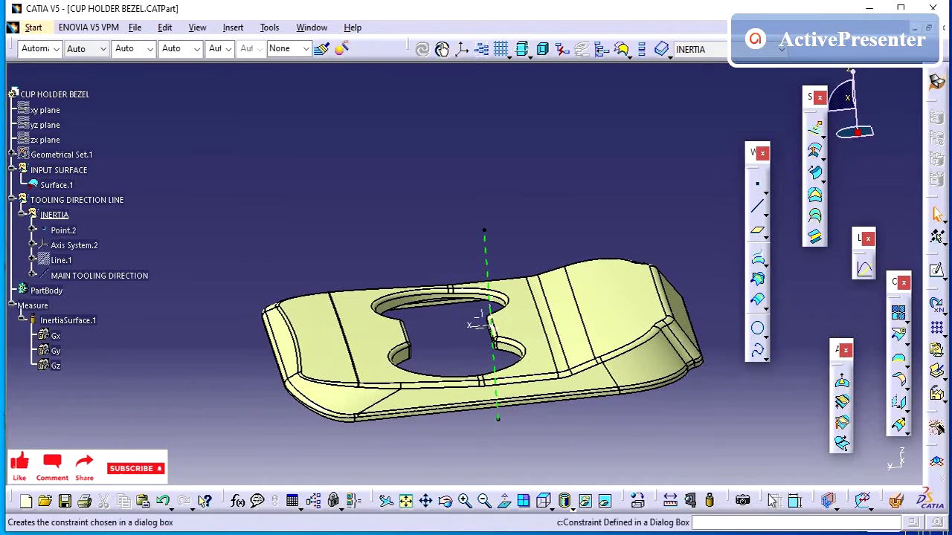
left_click(45, 28)
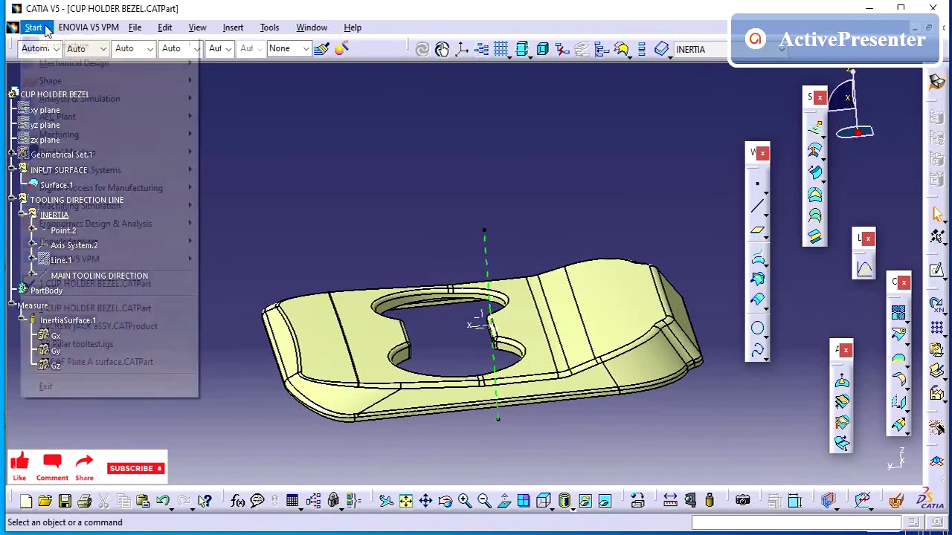
Switch to Part Design and launch a draft analysis, adjusting its display mode.
mouse_move(67, 63)
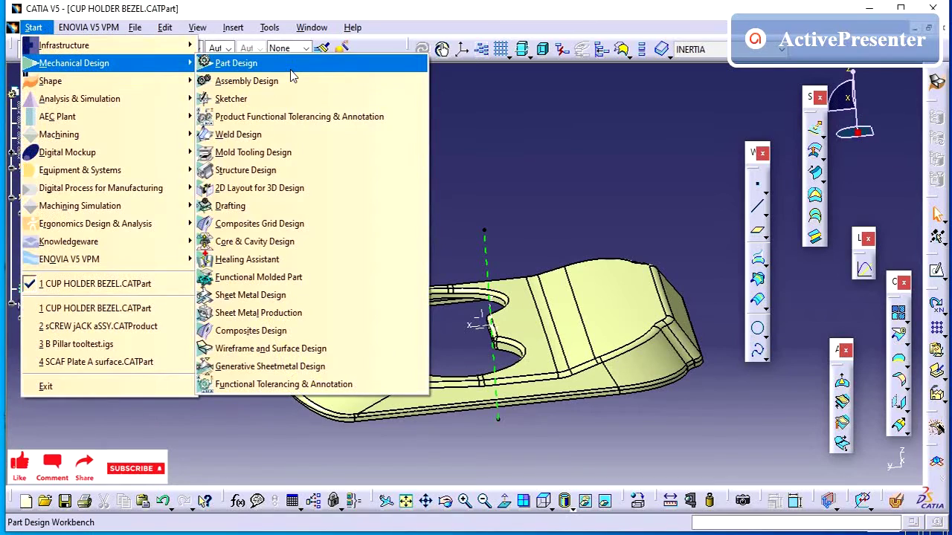
left_click(238, 63)
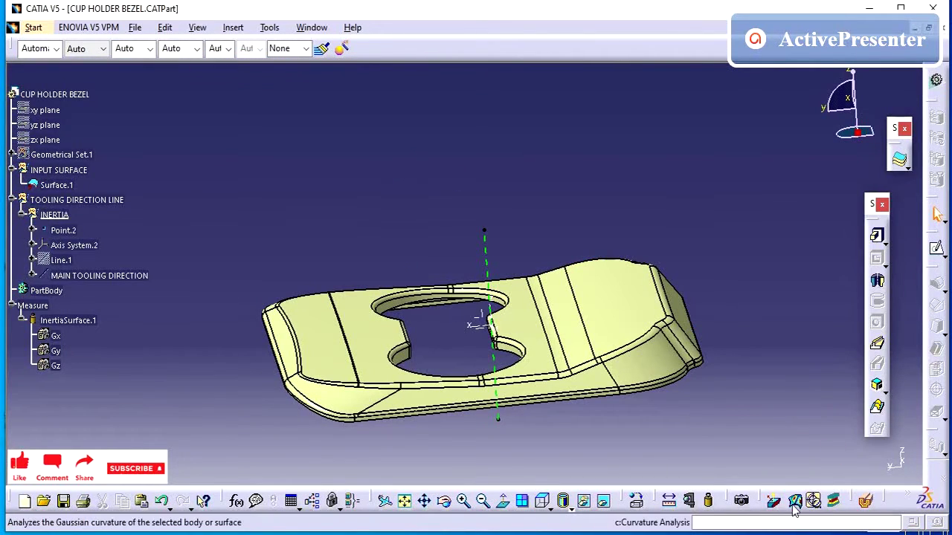
left_click(774, 503)
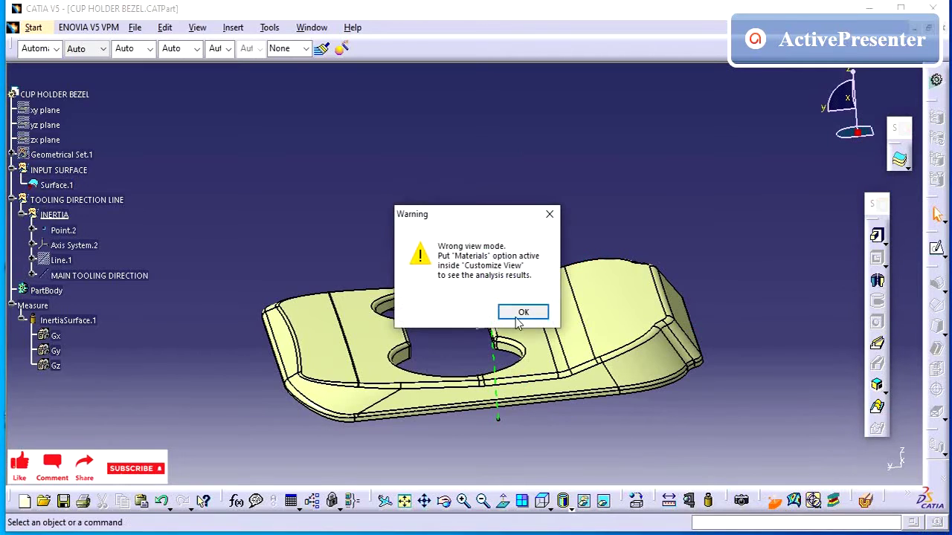
left_click(523, 313)
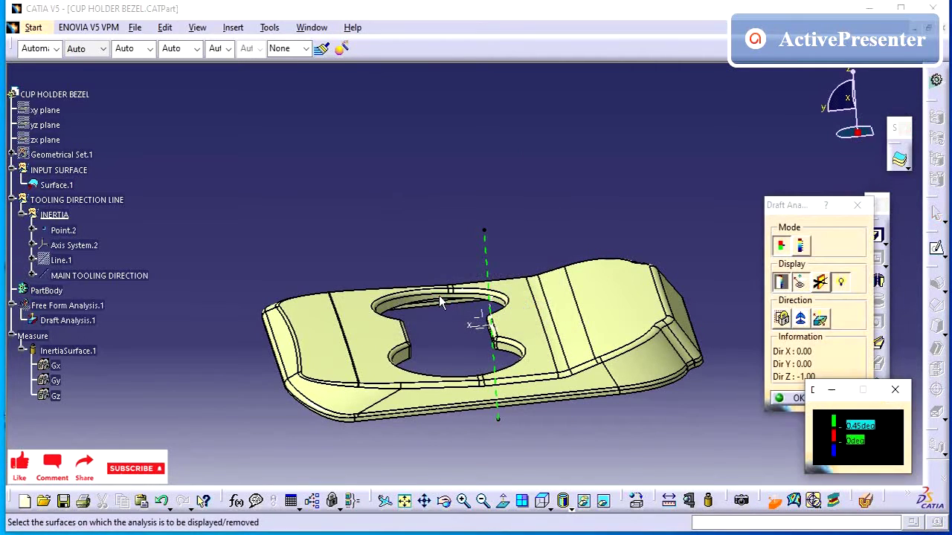
middle_click_drag(461, 268, 483, 271)
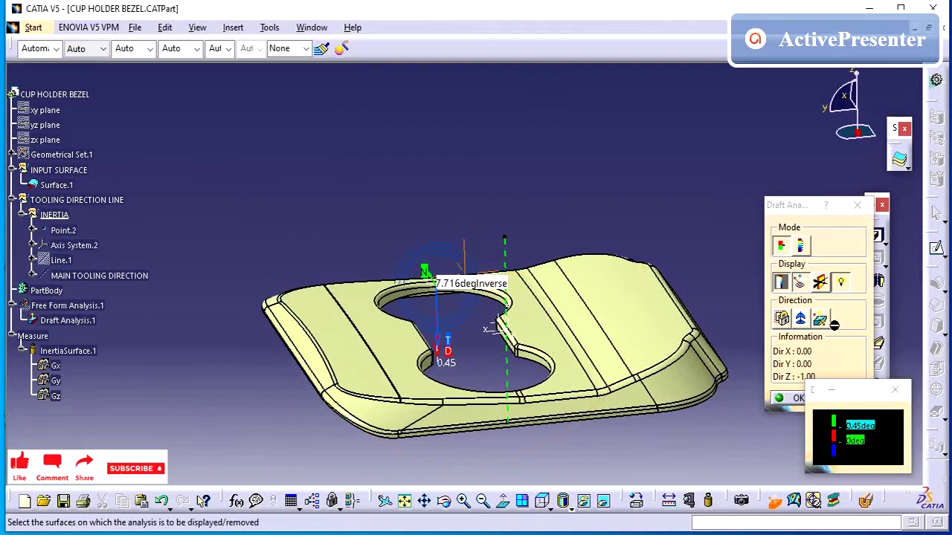
left_click(800, 284)
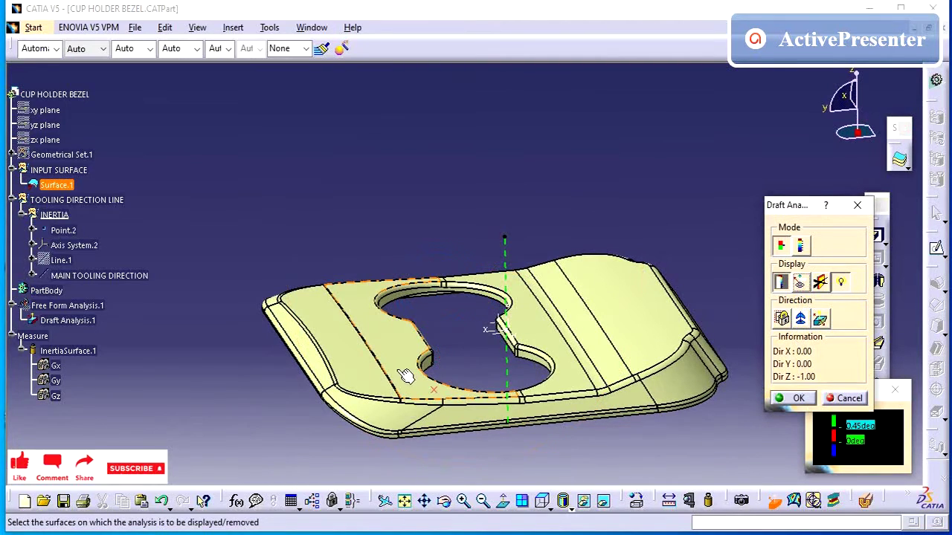
left_click_drag(802, 209, 748, 107)
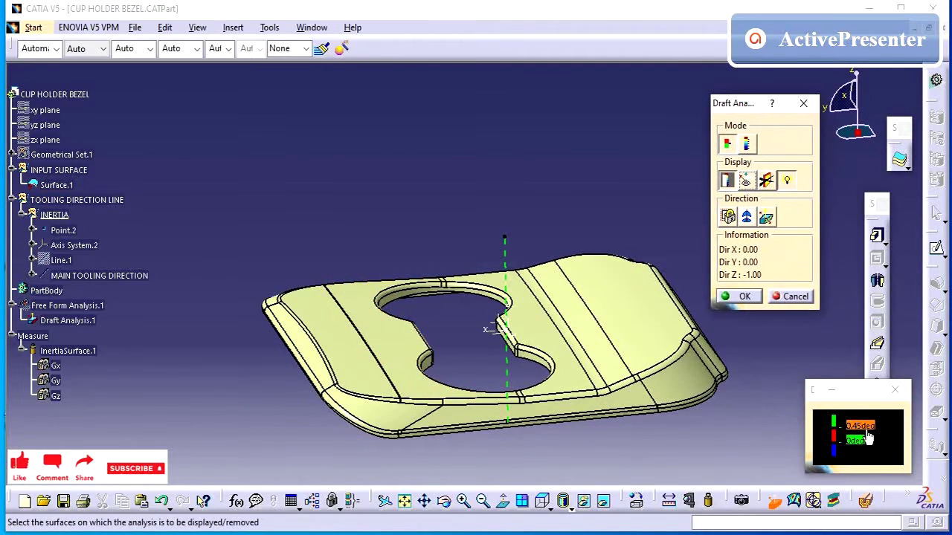
Set the draft limit to 3deg and place the compass near the hole as the draft direction.
double_click(870, 426)
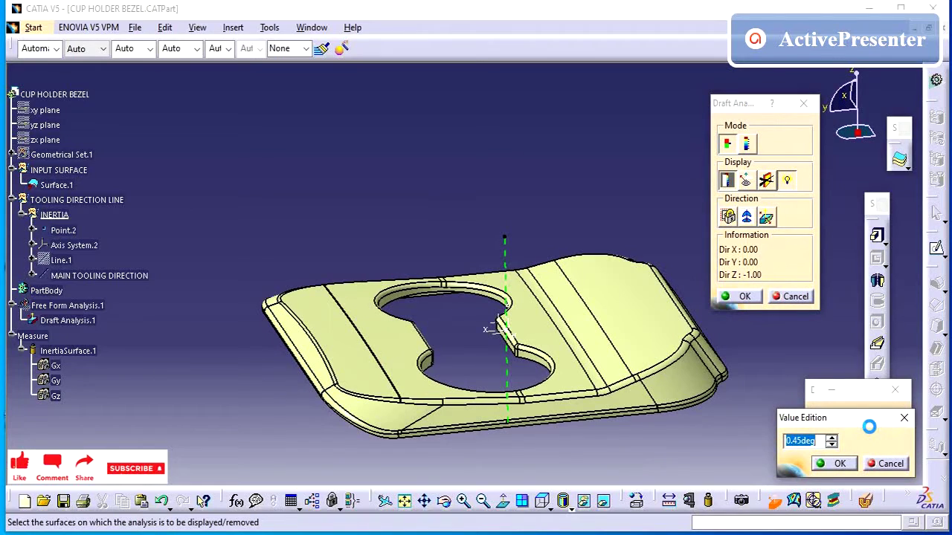
type("3")
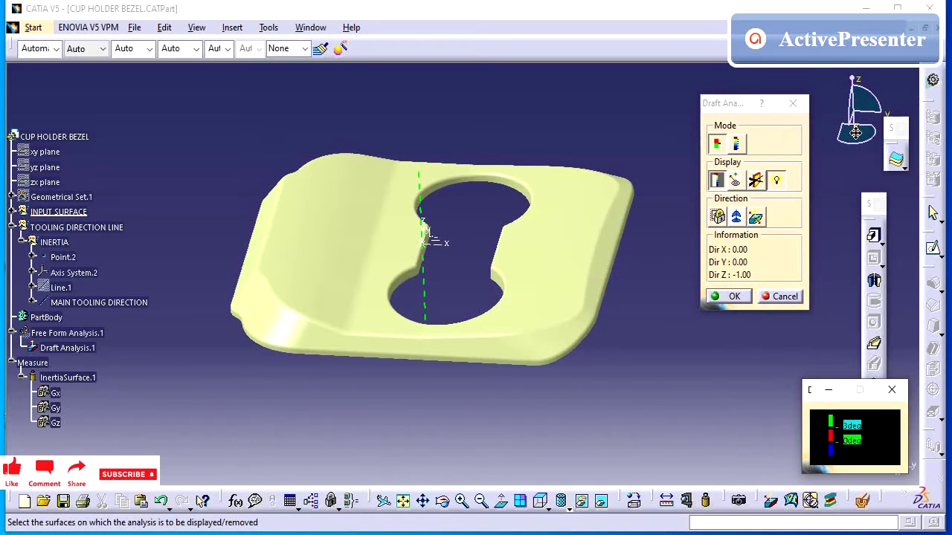
left_click_drag(855, 132, 424, 286)
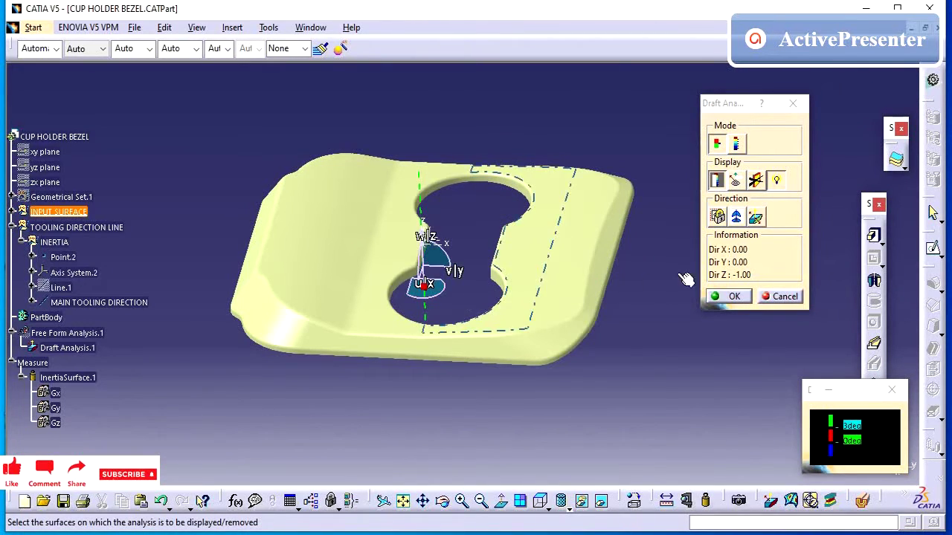
left_click(737, 217)
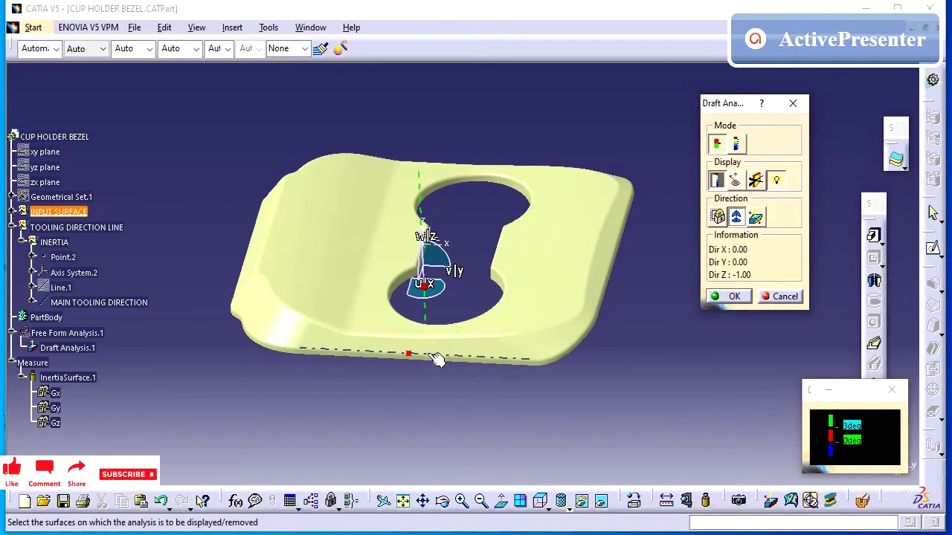
Analyse the INPUT SURFACE, showing green faces and red hole walls.
middle_click_drag(437, 359, 490, 349)
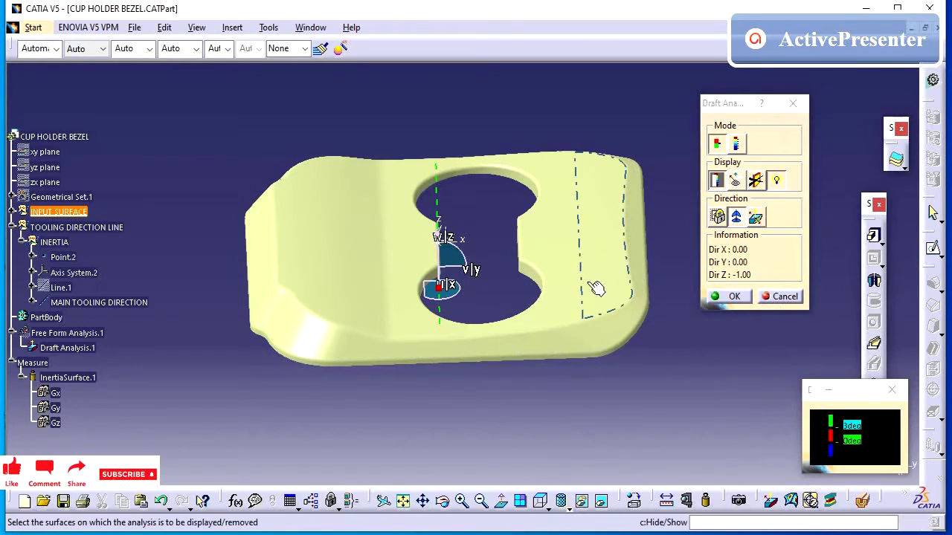
left_click(562, 246)
middle_click_drag(504, 351, 815, 391)
Lower the draft angle limit to 2.9deg and accept the analysis with the bezel all green.
double_click(849, 426)
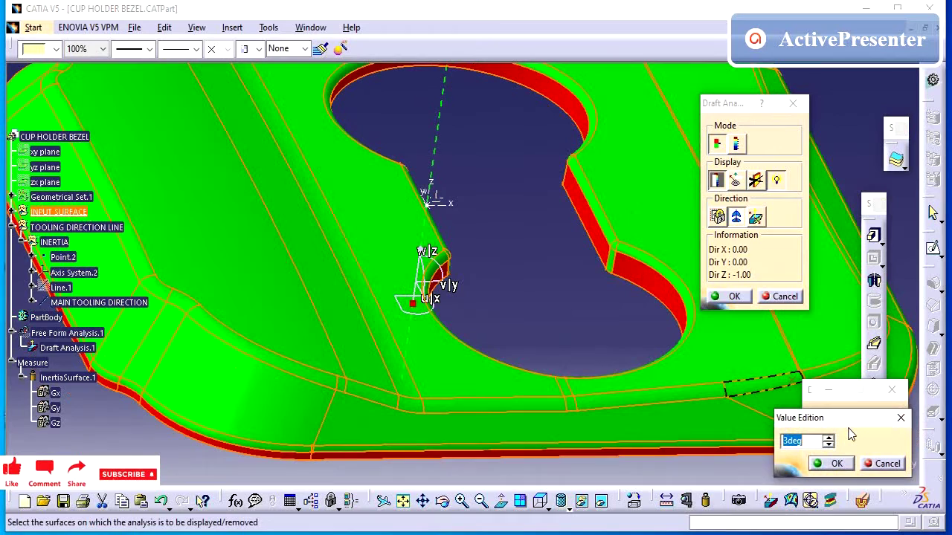
key("Return")
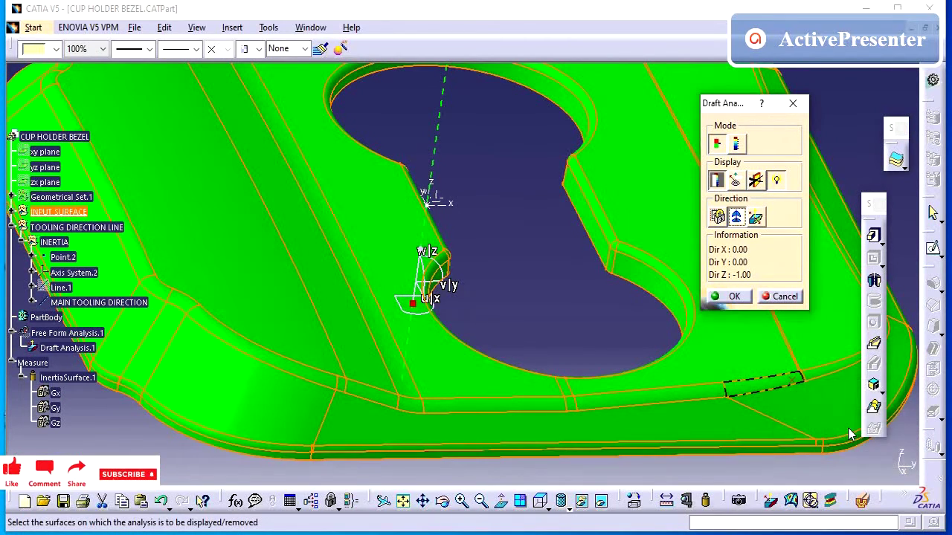
middle_click_drag(523, 377, 676, 295)
left_click(731, 297)
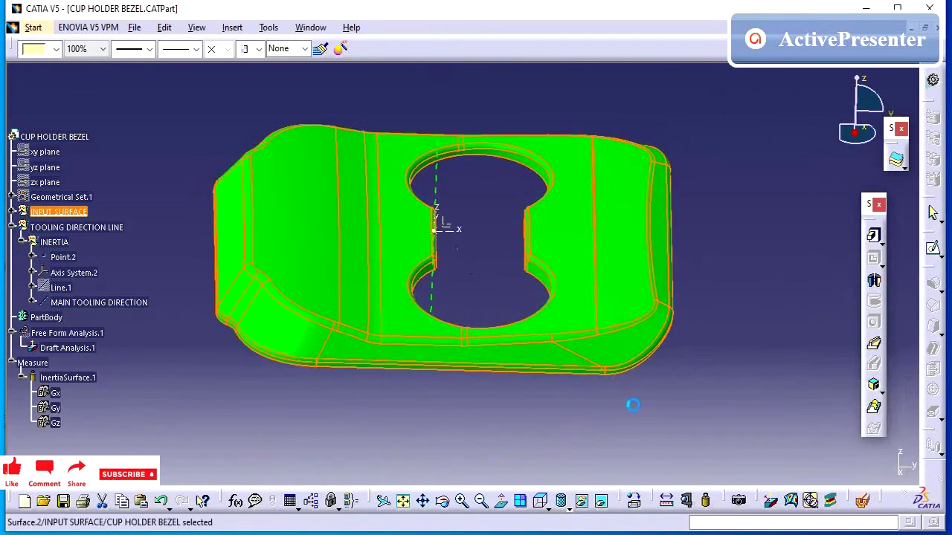
View the green bezel normal to the MAIN TOOLING DIRECTION line.
middle_click_drag(585, 397, 468, 319)
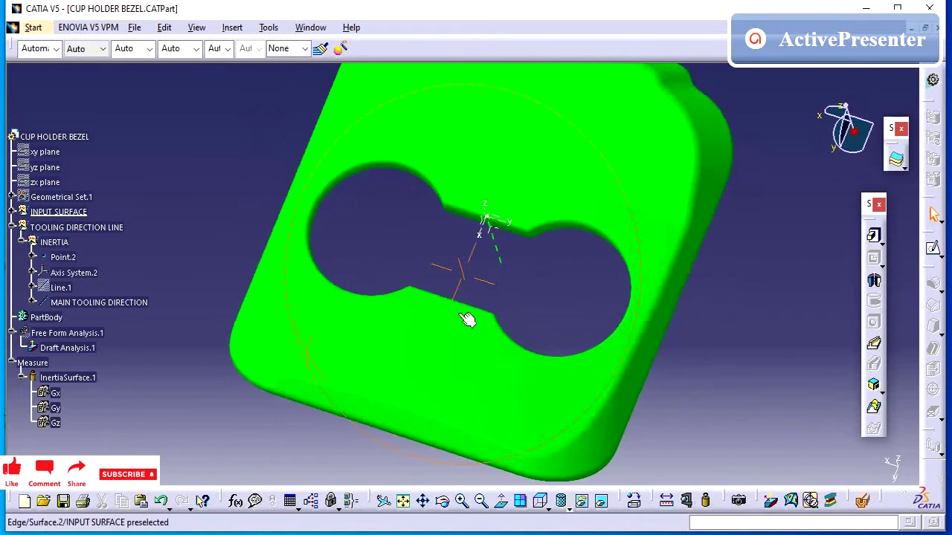
left_click(504, 250)
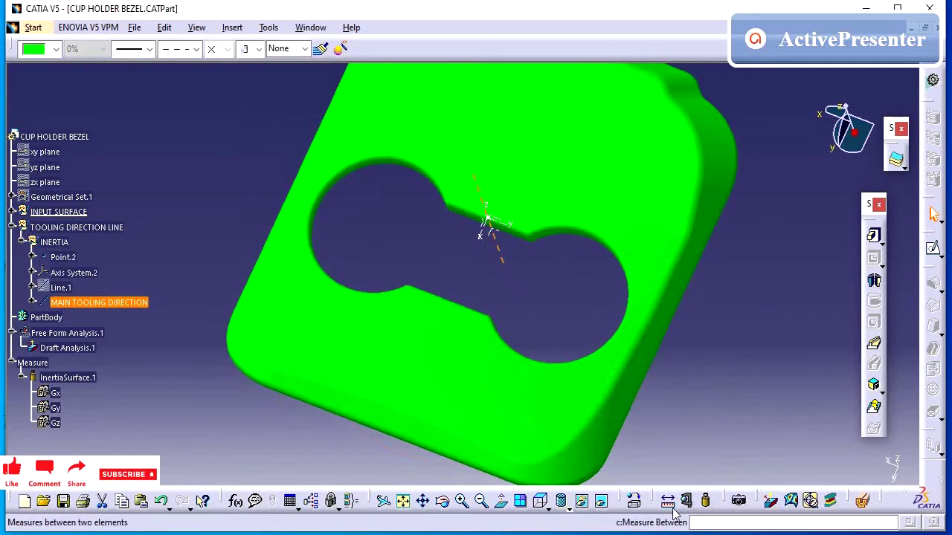
left_click(500, 500)
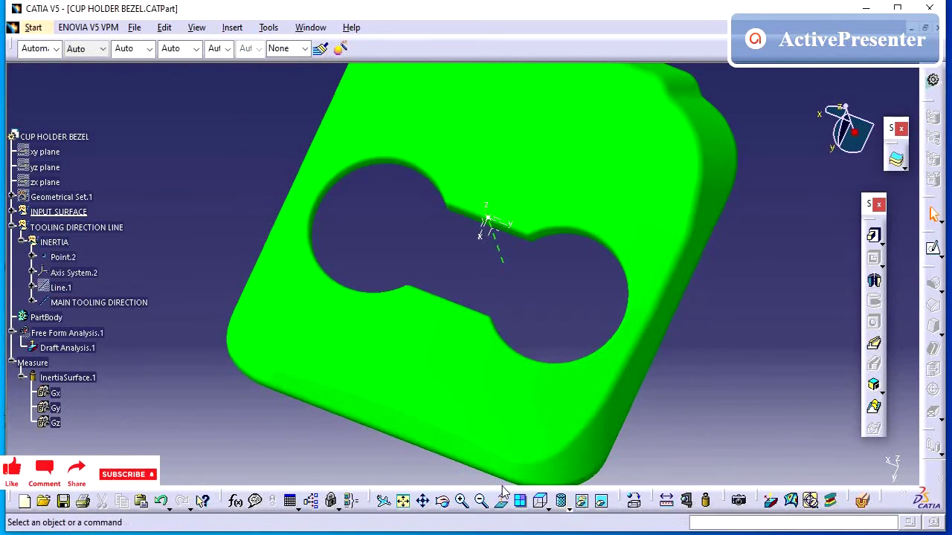
middle_click_drag(531, 297, 518, 198)
left_click(493, 186)
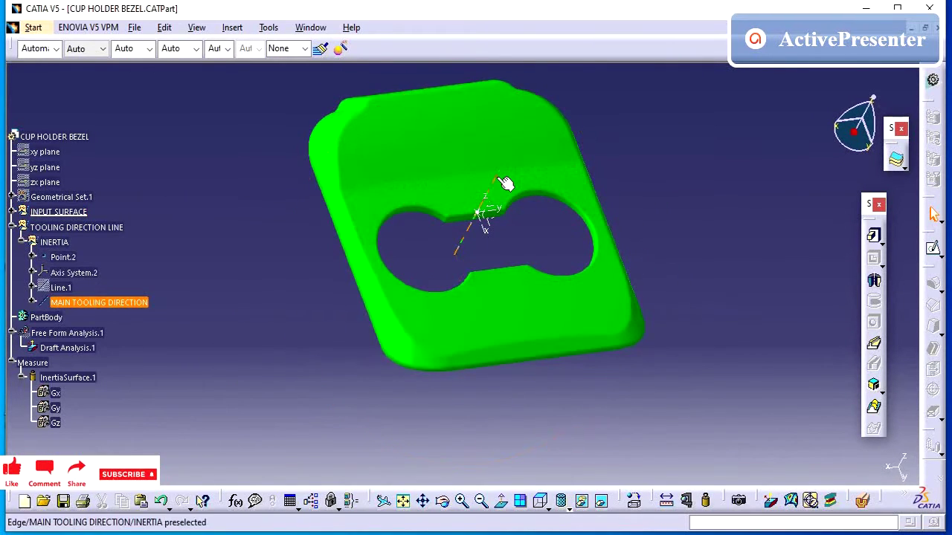
left_click(502, 507)
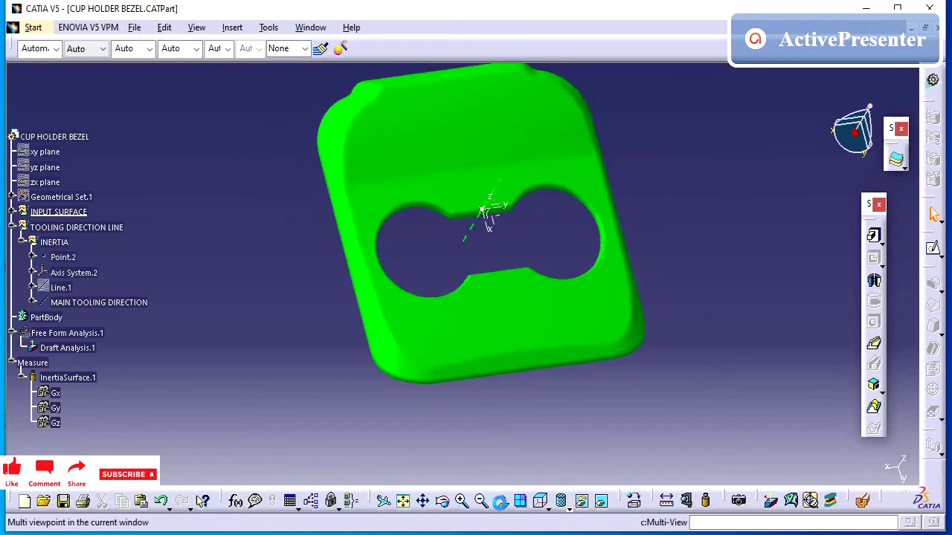
Inspect the centre slot neck, then show the whole bezel in the standard Top View.
middle_click_drag(596, 203, 576, 432)
left_click(540, 501)
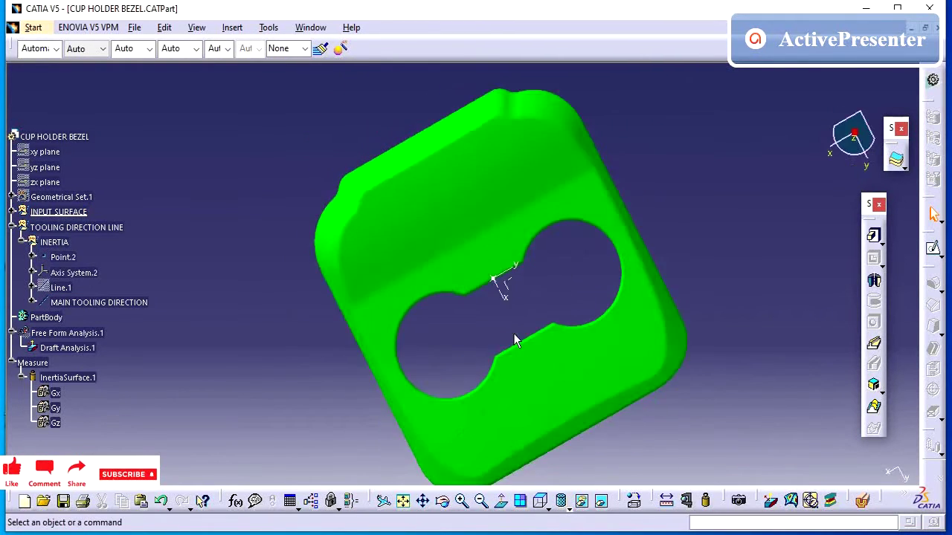
middle_click_drag(523, 291, 561, 168)
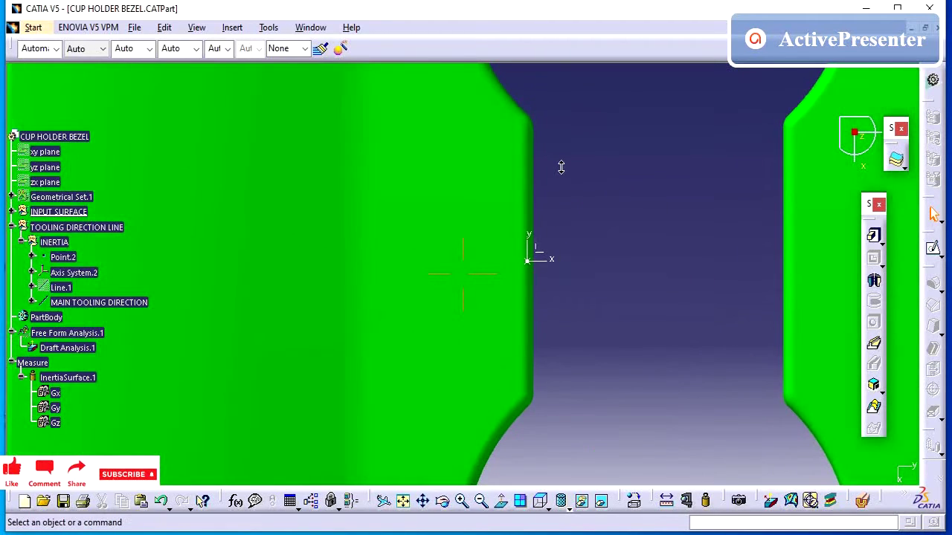
middle_click_drag(522, 269, 487, 305)
left_click(540, 501)
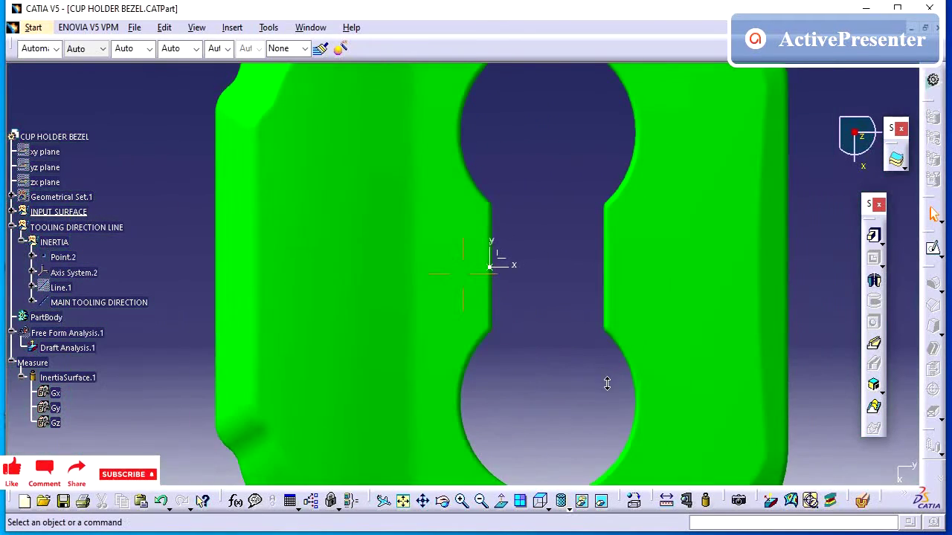
middle_click_drag(607, 424, 552, 307)
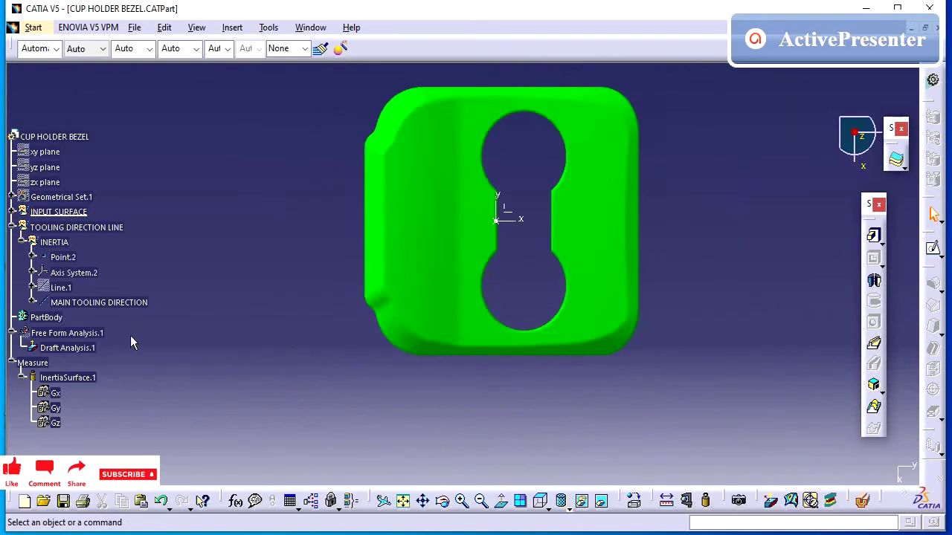
left_click(136, 308)
Check the MAIN TOOLING DIRECTION Angle parameter in Edit Parameter, keeping it at 0deg.
left_click(242, 299)
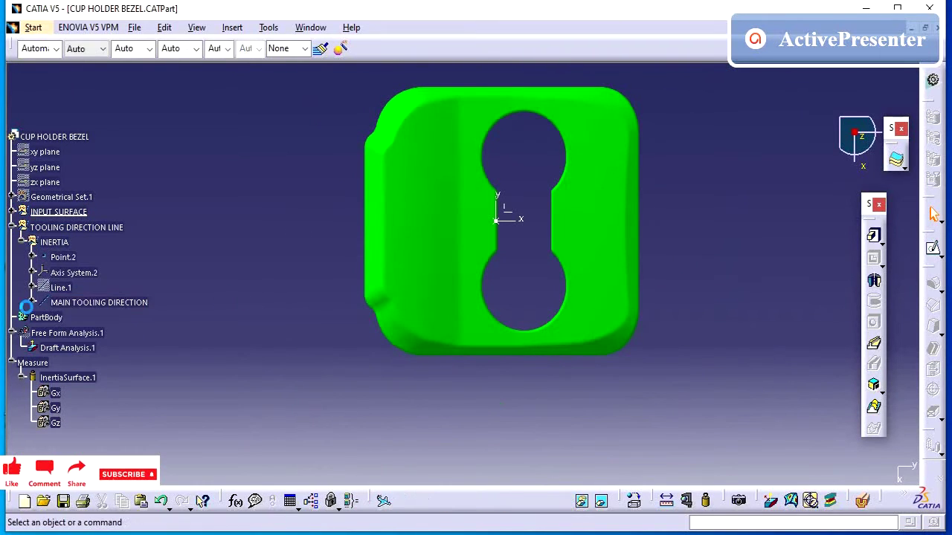
left_click(33, 303)
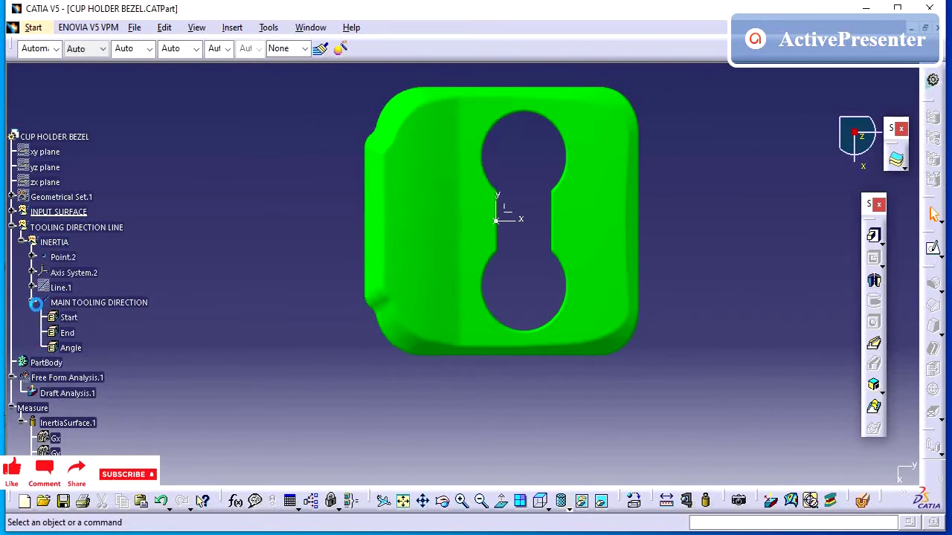
double_click(70, 348)
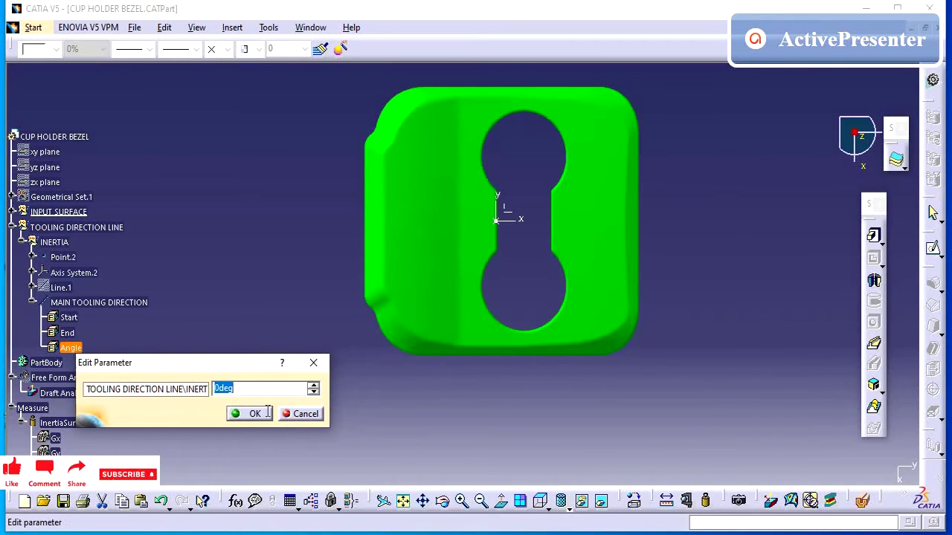
type("5deg")
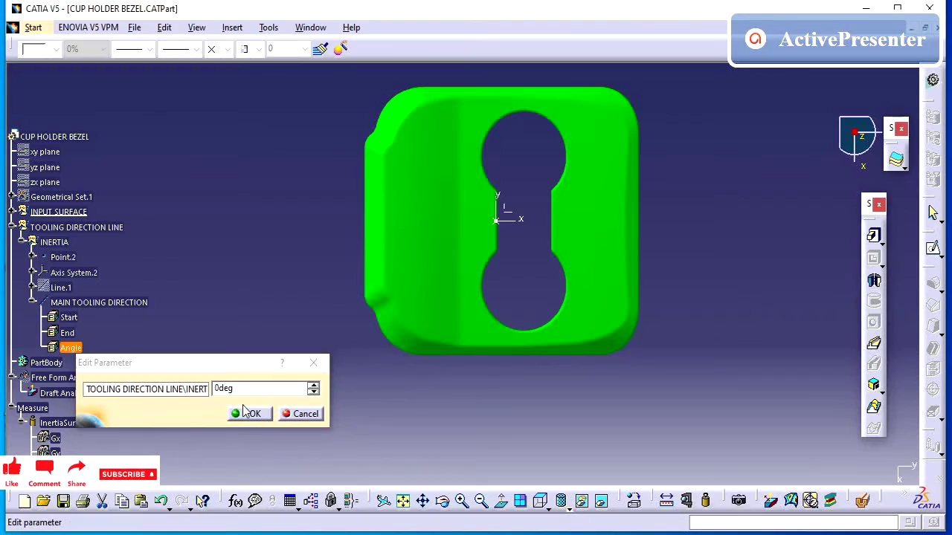
left_click(246, 414)
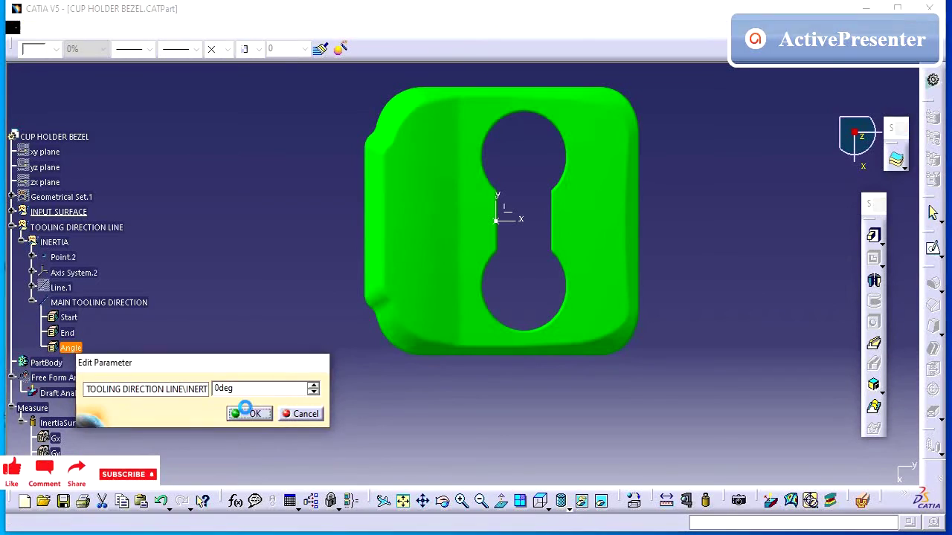
left_click(13, 226)
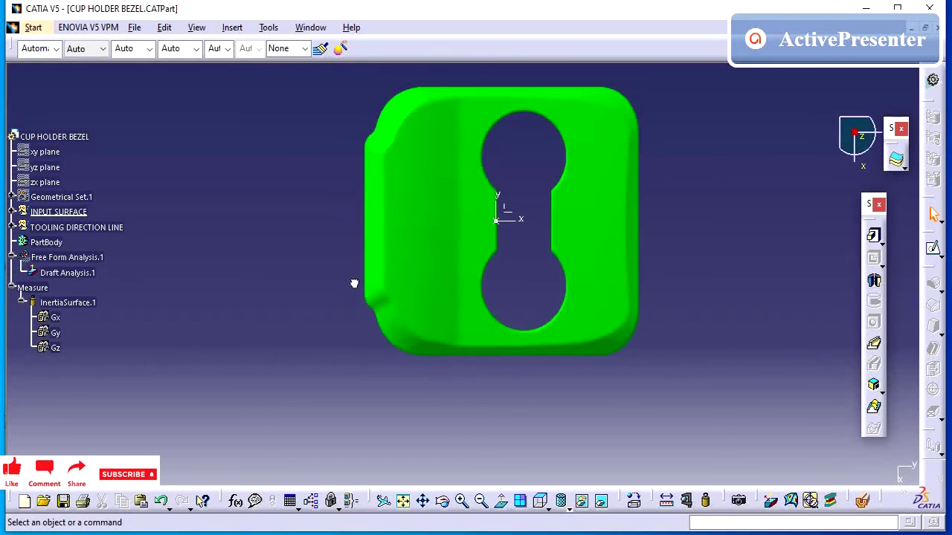
middle_click_drag(580, 273, 580, 275)
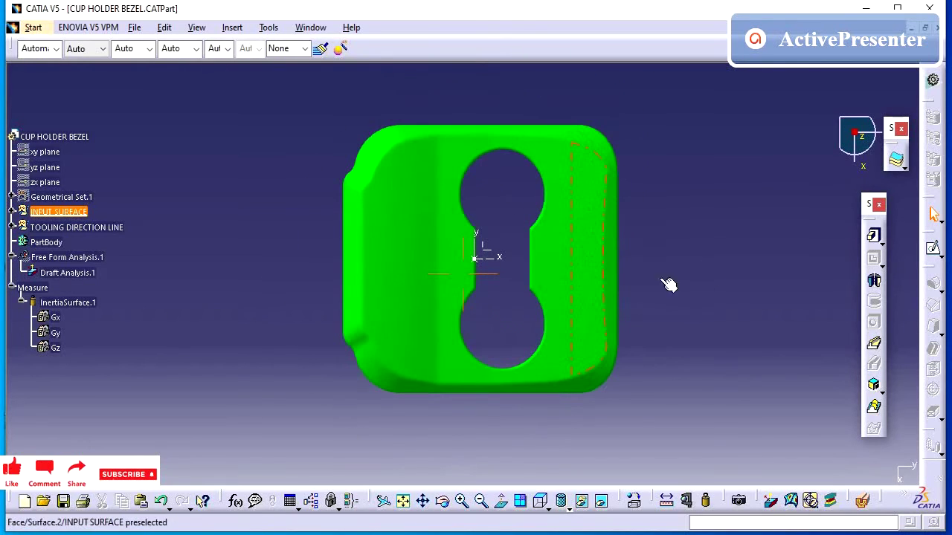